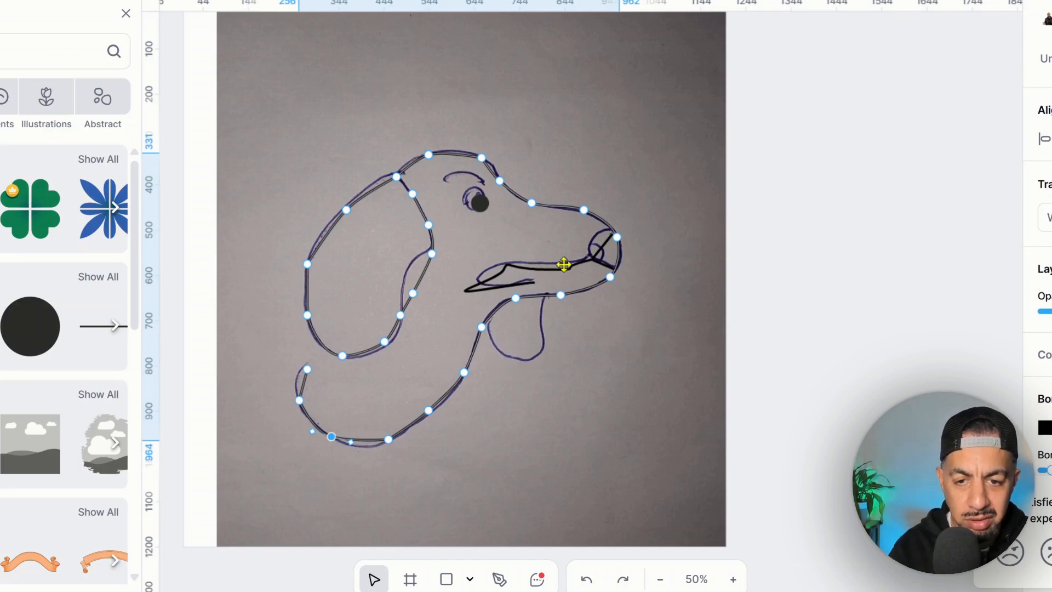
- Tweak a point on the mouth curve and drag the nose outline's points to match the sketch
{"action": "left_click", "coordinate": [547, 270]}
{"action": "left_click", "coordinate": [503, 289]}
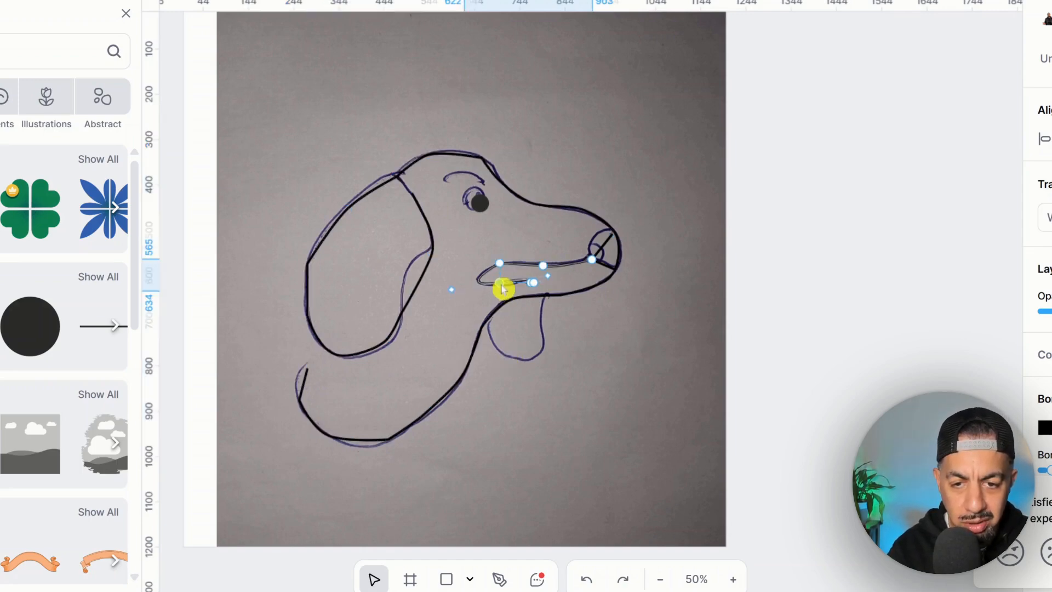
{"action": "left_click", "coordinate": [604, 253]}
{"action": "left_click", "coordinate": [603, 256]}
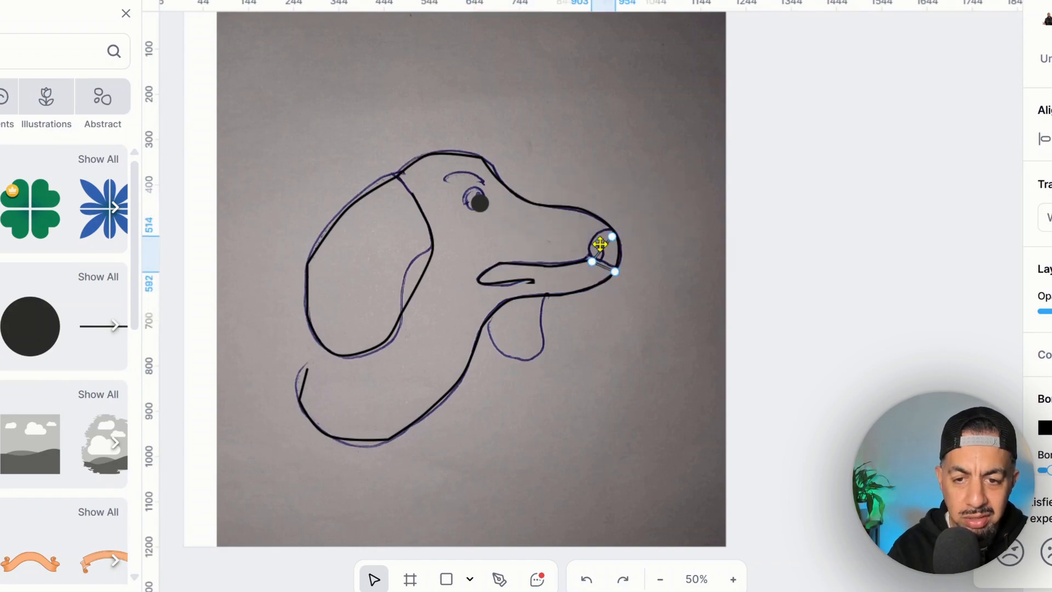
{"action": "mouse_move", "coordinate": [602, 258]}
{"action": "left_mouse_down"}
{"action": "mouse_move", "coordinate": [599, 236]}
{"action": "mouse_move", "coordinate": [604, 281]}
{"action": "mouse_move", "coordinate": [600, 267]}
{"action": "mouse_move", "coordinate": [618, 280]}
{"action": "mouse_move", "coordinate": [597, 263]}
{"action": "mouse_move", "coordinate": [601, 240]}
{"action": "left_mouse_up"}
{"action": "left_click", "coordinate": [616, 248]}
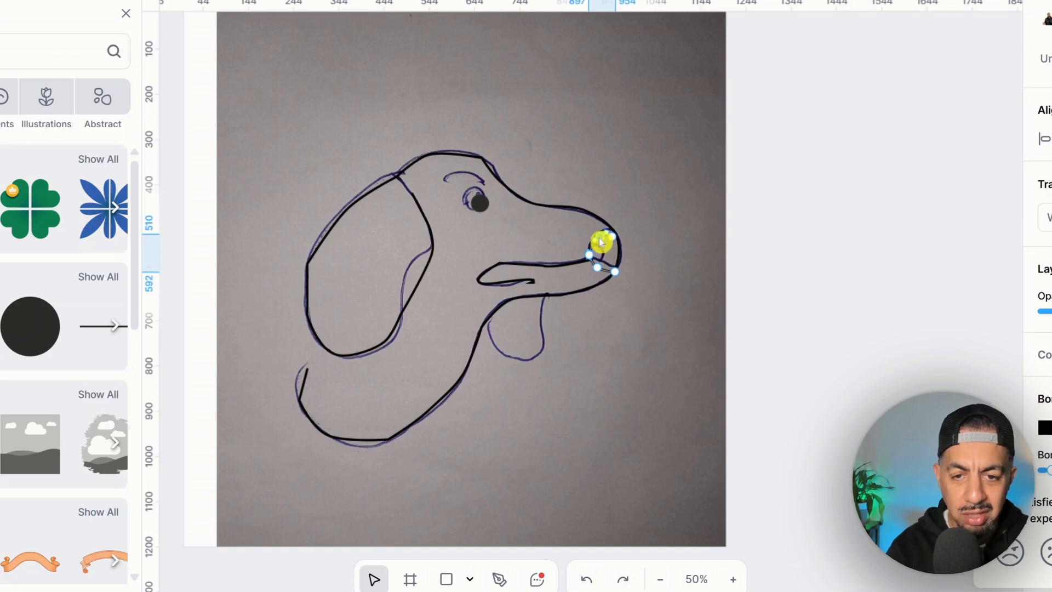
- Nudge the eye dot up slightly
{"action": "left_click", "coordinate": [478, 203]}
{"action": "left_click_drag", "start_coordinate": [478, 203], "coordinate": [475, 195]}
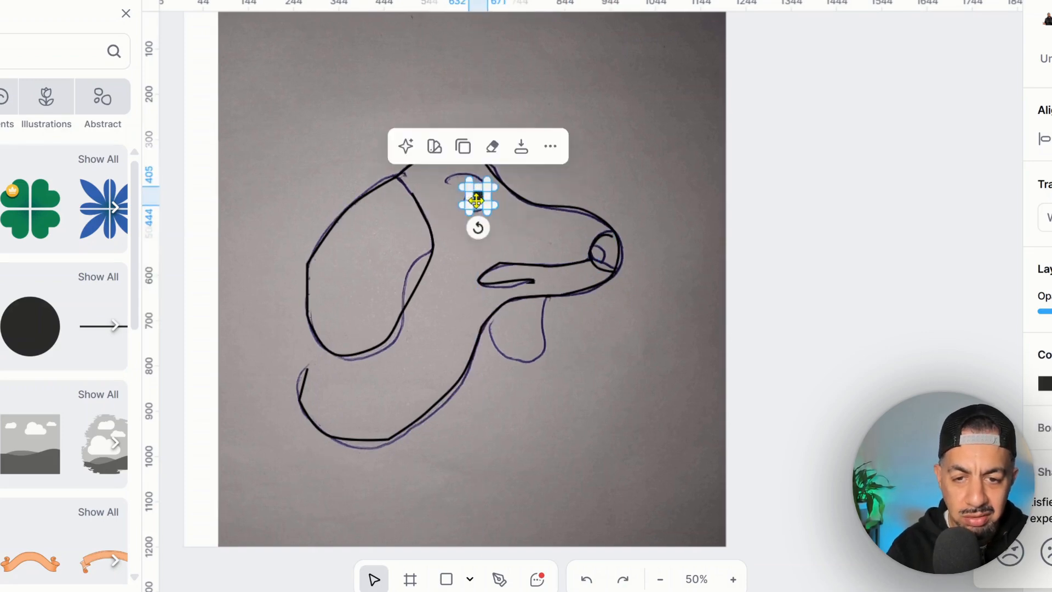
{"action": "left_click", "coordinate": [510, 223]}
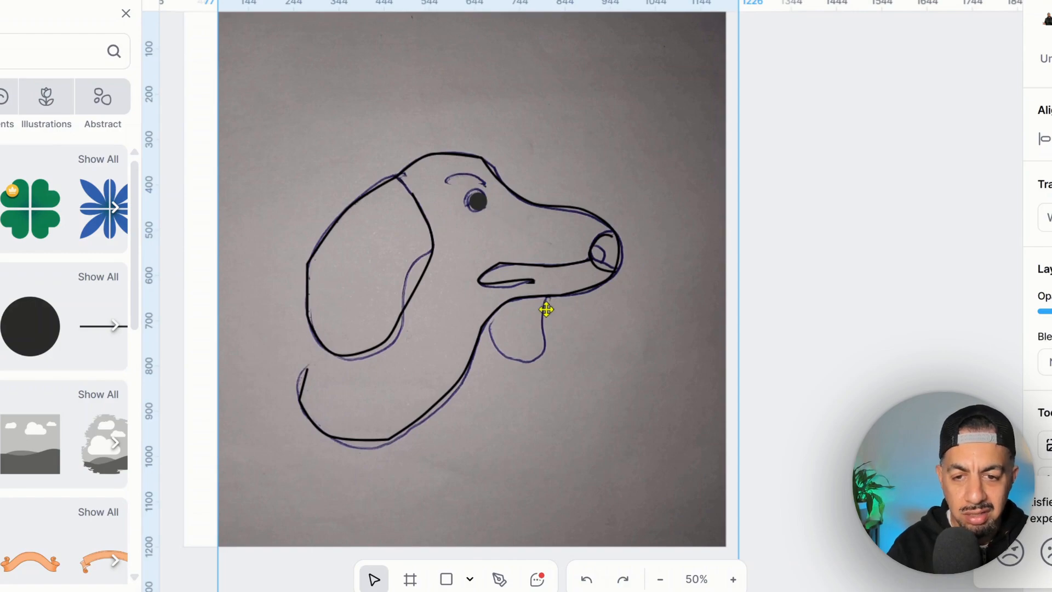
- Shift the sketch photo off to the right and add an anchor point on the ear curve
{"action": "mouse_move", "coordinate": [540, 279]}
{"action": "left_mouse_down"}
{"action": "mouse_move", "coordinate": [536, 251]}
{"action": "mouse_move", "coordinate": [537, 280]}
{"action": "left_mouse_up"}
{"action": "mouse_move", "coordinate": [599, 449]}
{"action": "left_mouse_down"}
{"action": "mouse_move", "coordinate": [704, 481]}
{"action": "mouse_move", "coordinate": [659, 482]}
{"action": "mouse_move", "coordinate": [603, 449]}
{"action": "mouse_move", "coordinate": [758, 482]}
{"action": "mouse_move", "coordinate": [989, 467]}
{"action": "mouse_move", "coordinate": [1049, 451]}
{"action": "mouse_move", "coordinate": [1001, 449]}
{"action": "mouse_move", "coordinate": [1031, 450]}
{"action": "left_mouse_up"}
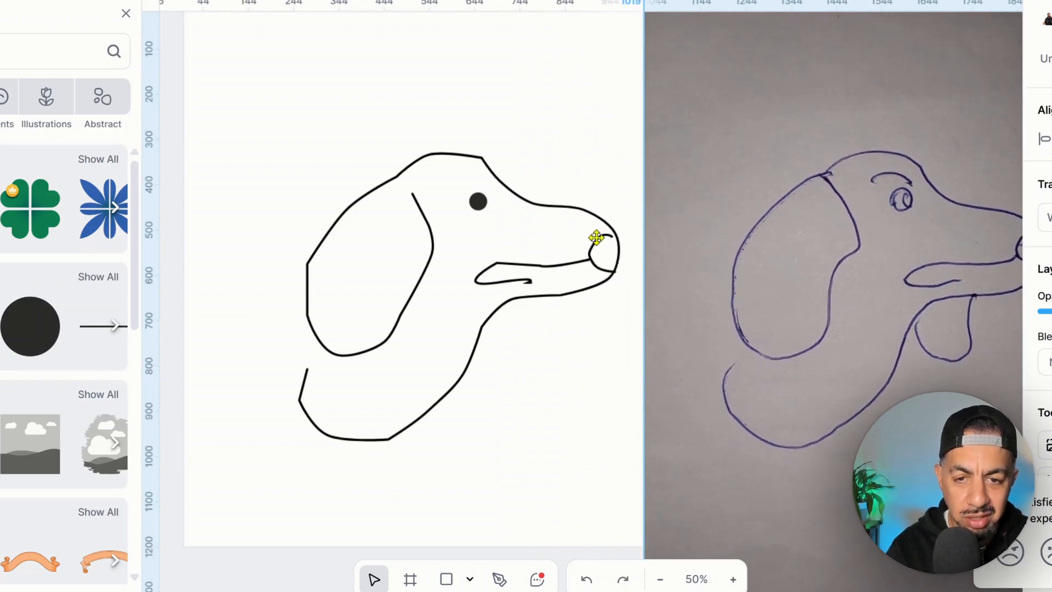
{"action": "left_click", "coordinate": [482, 162]}
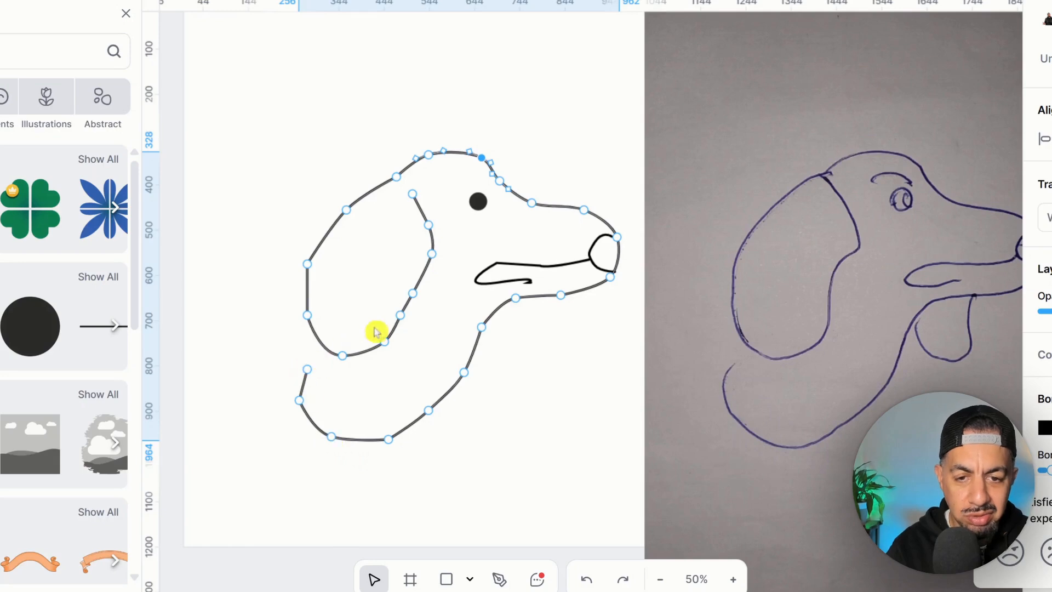
{"action": "left_click", "coordinate": [412, 294]}
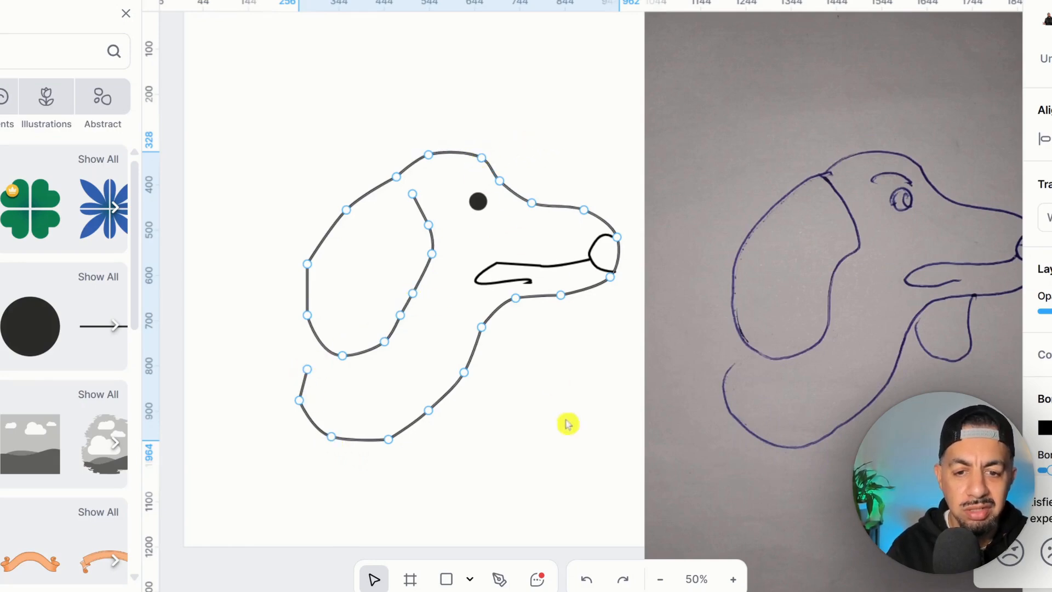
{"action": "left_click", "coordinate": [598, 475]}
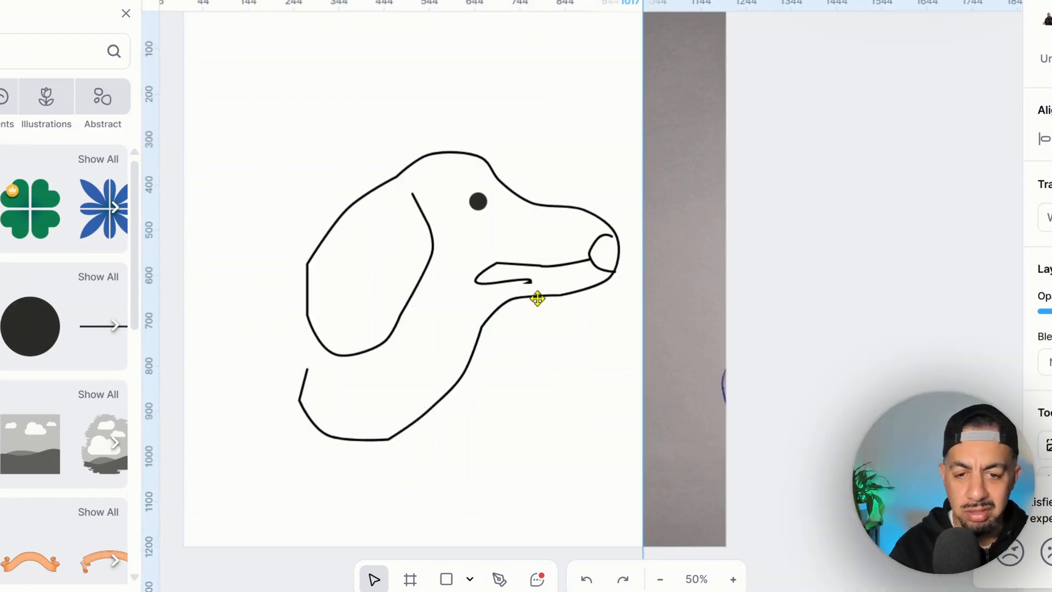
- Adjust the bottom curve of the head outline
{"action": "left_click", "coordinate": [395, 442]}
{"action": "double_click", "coordinate": [394, 444]}
{"action": "left_click", "coordinate": [390, 444]}
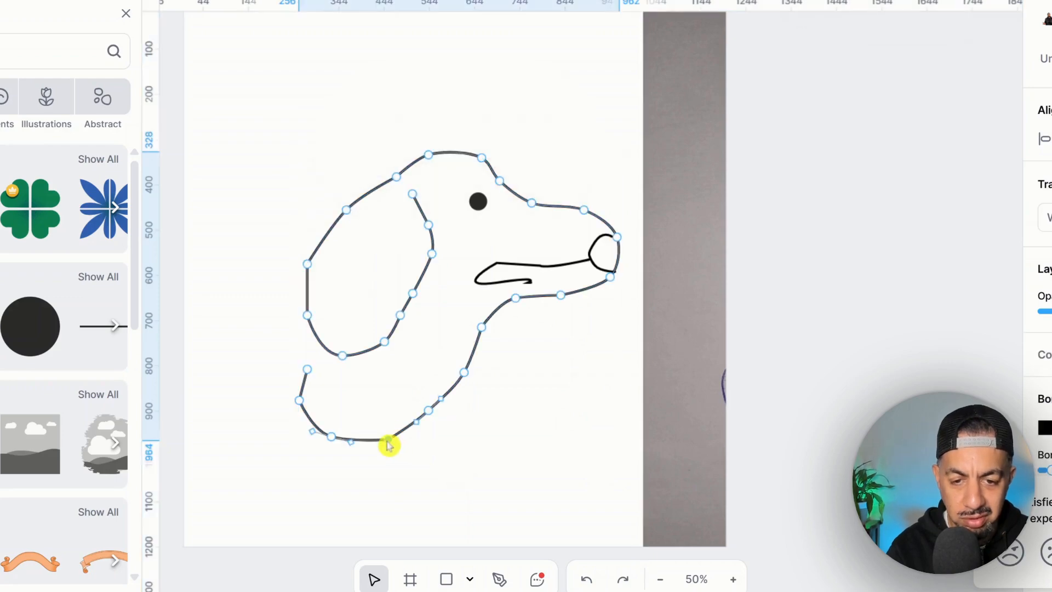
{"action": "key", "text": "Escape"}
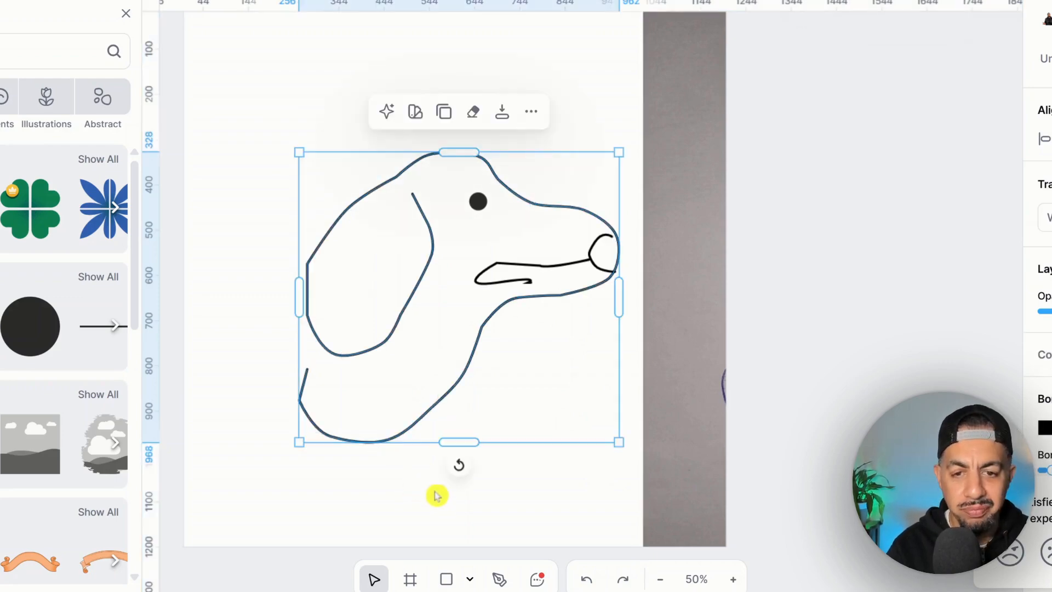
{"action": "left_click", "coordinate": [663, 452]}
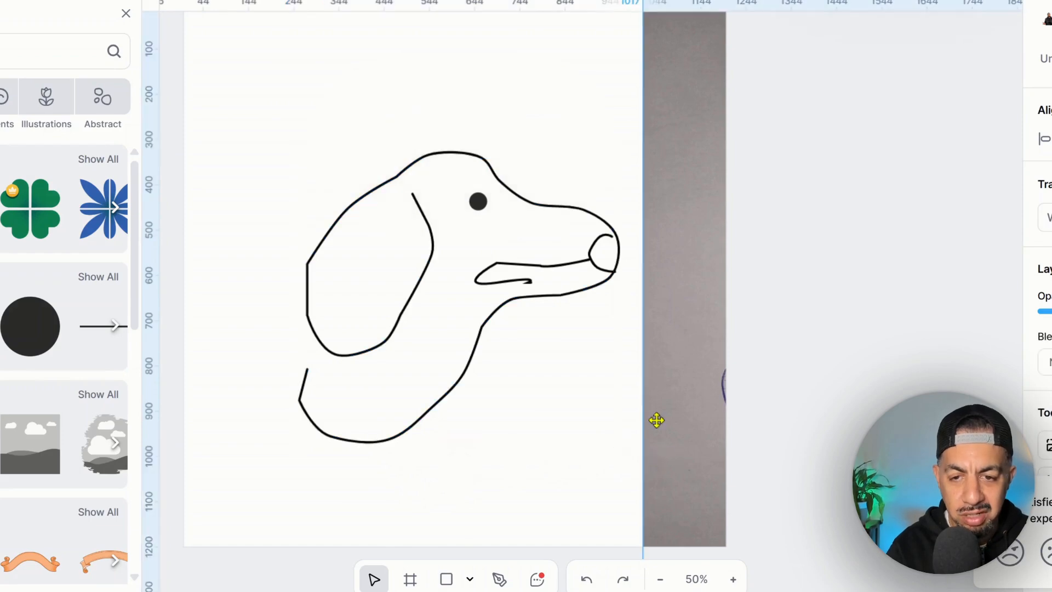
- Refine the small nose curve's points, then reselect the head outline
{"action": "left_click", "coordinate": [603, 236]}
{"action": "double_click", "coordinate": [609, 238]}
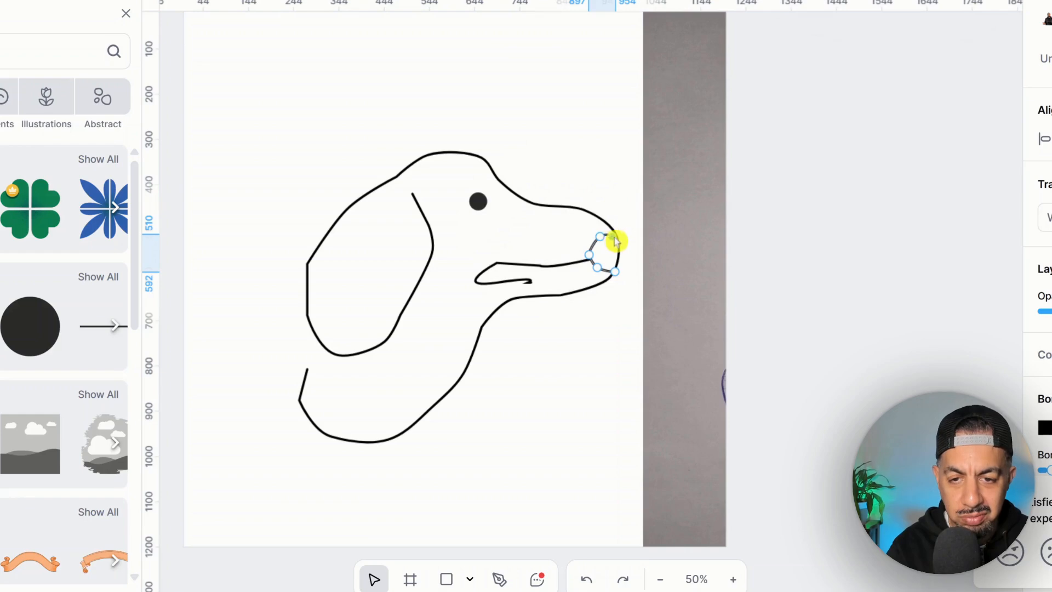
{"action": "left_click", "coordinate": [675, 312]}
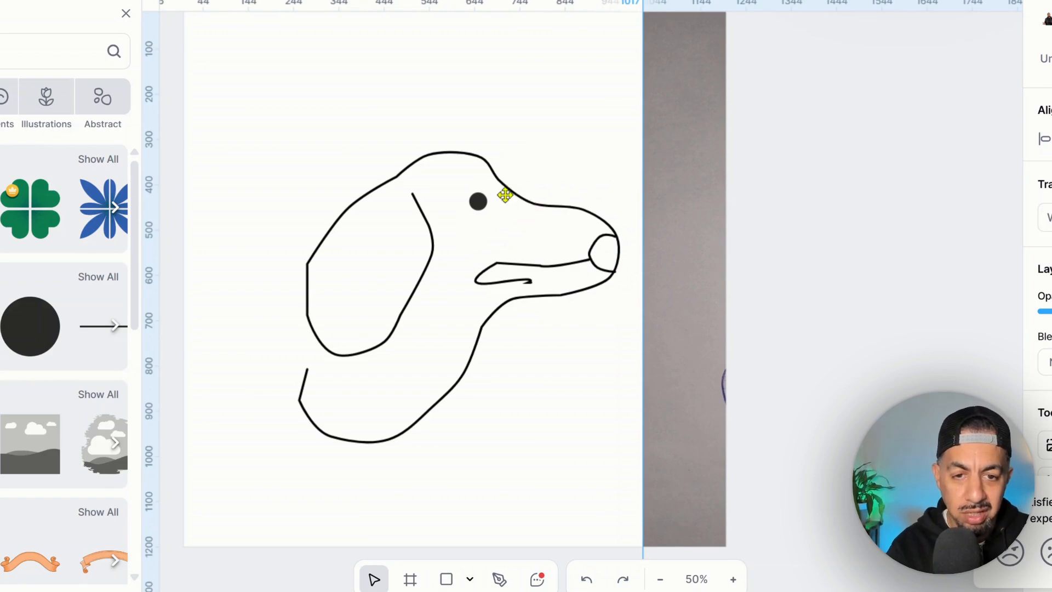
{"action": "left_click_drag", "start_coordinate": [237, 84], "coordinate": [639, 497]}
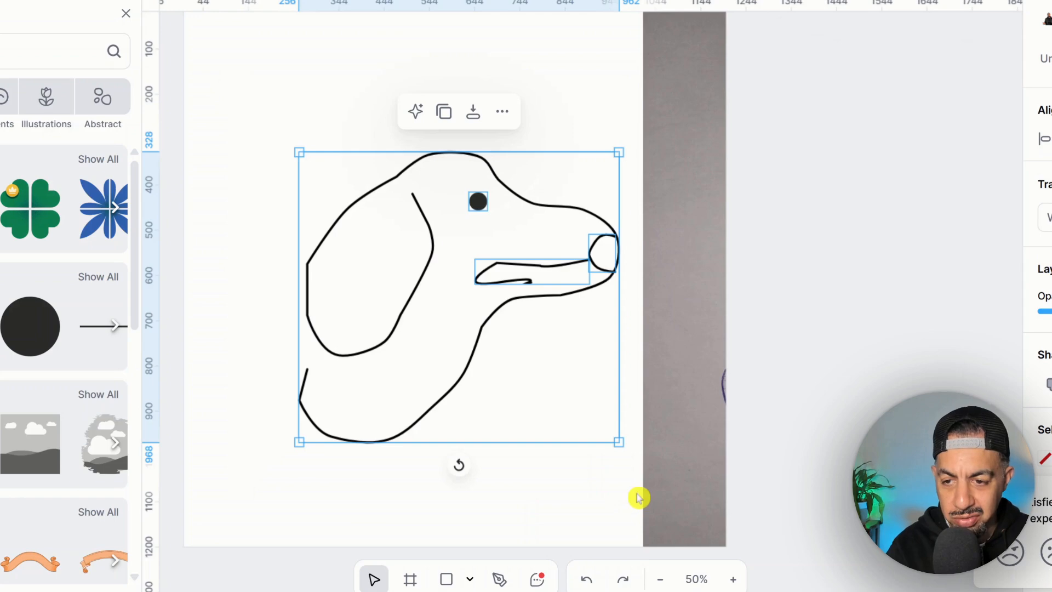
{"action": "left_click", "coordinate": [1046, 399]}
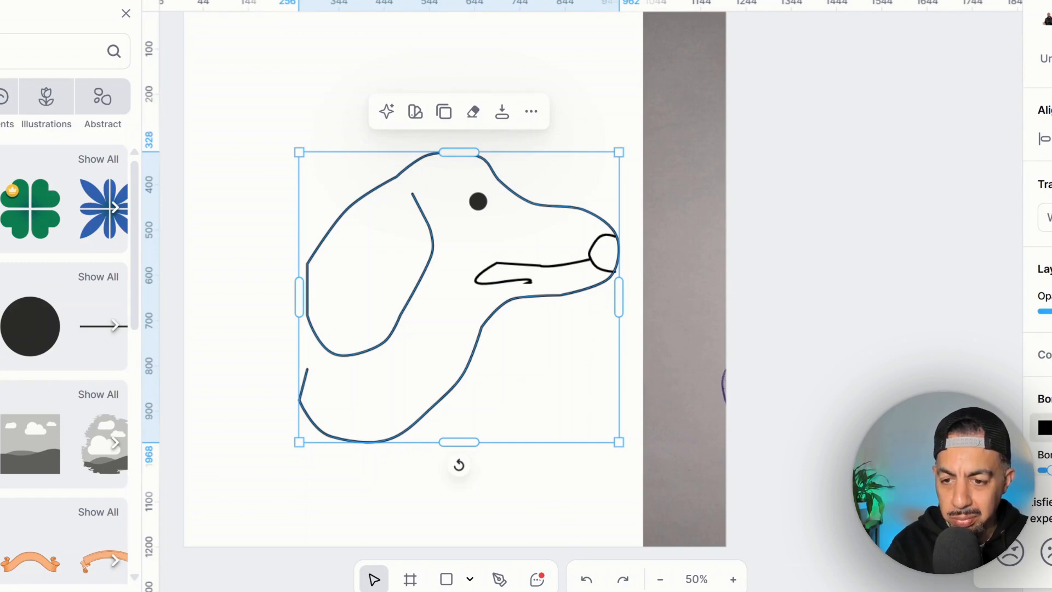
- Thicken the outline strokes with the Border width slider and adjust the mouth's middle point, undoing the last change
{"action": "left_click_drag", "start_coordinate": [1050, 470], "coordinate": [1050, 470]}
{"action": "double_click", "coordinate": [544, 266]}
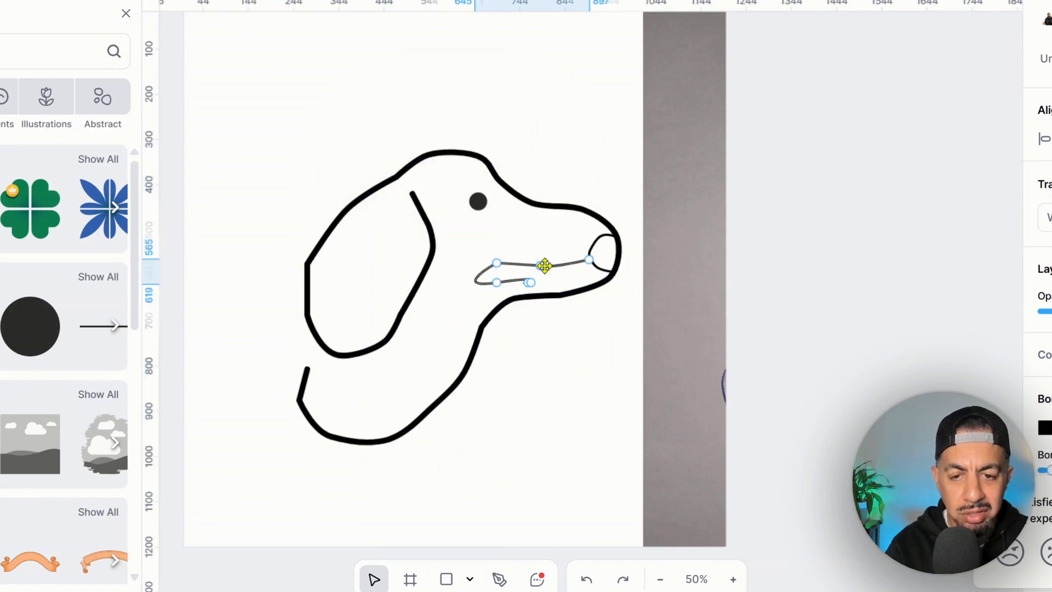
{"action": "left_click", "coordinate": [541, 266]}
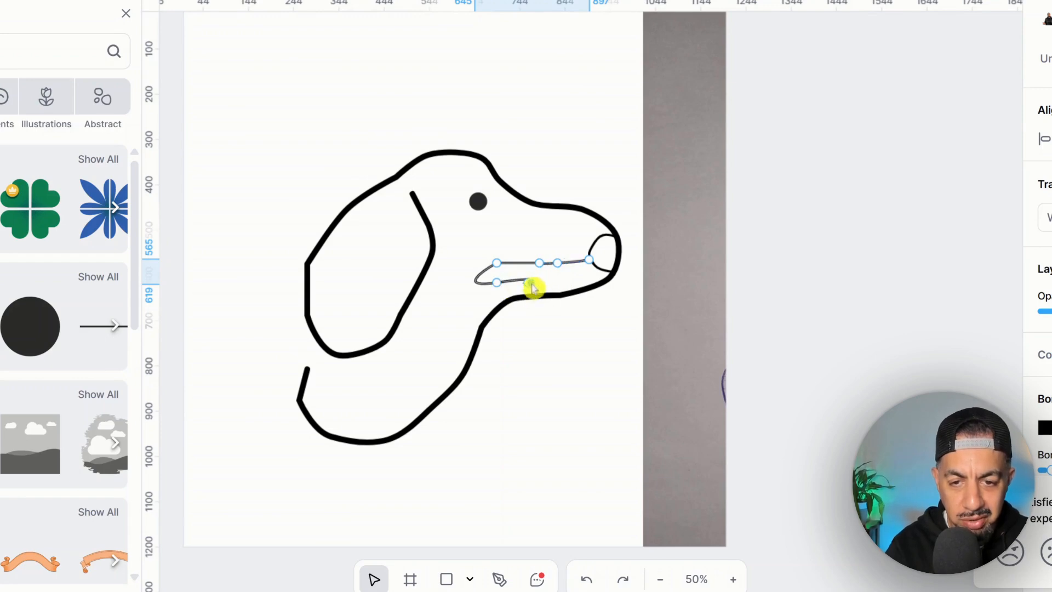
{"action": "left_click", "coordinate": [568, 336]}
{"action": "left_click", "coordinate": [568, 336]}
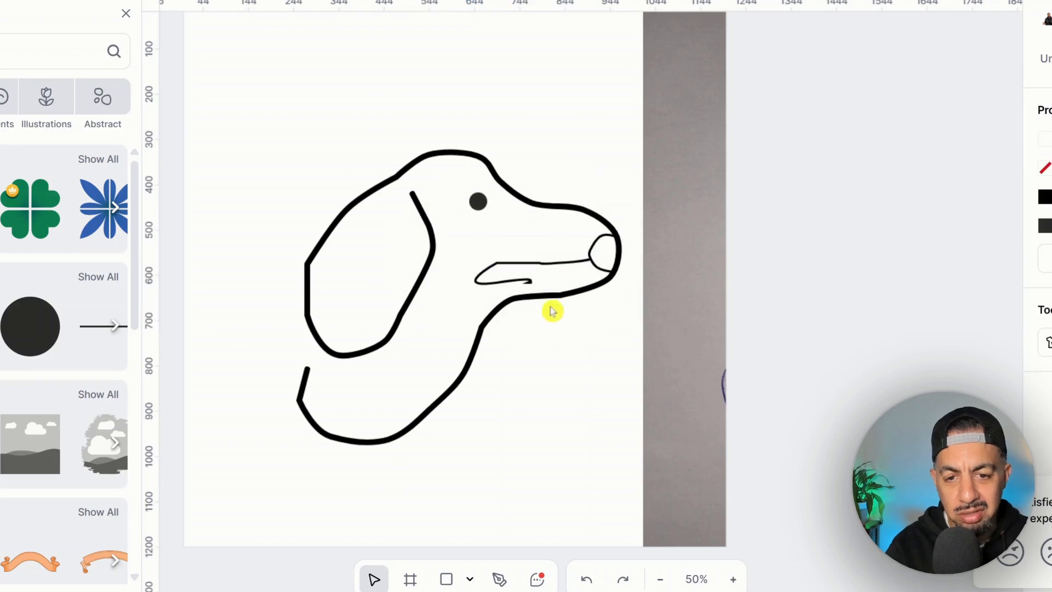
{"action": "left_click", "coordinate": [533, 284]}
{"action": "key", "text": "ctrl+z"}
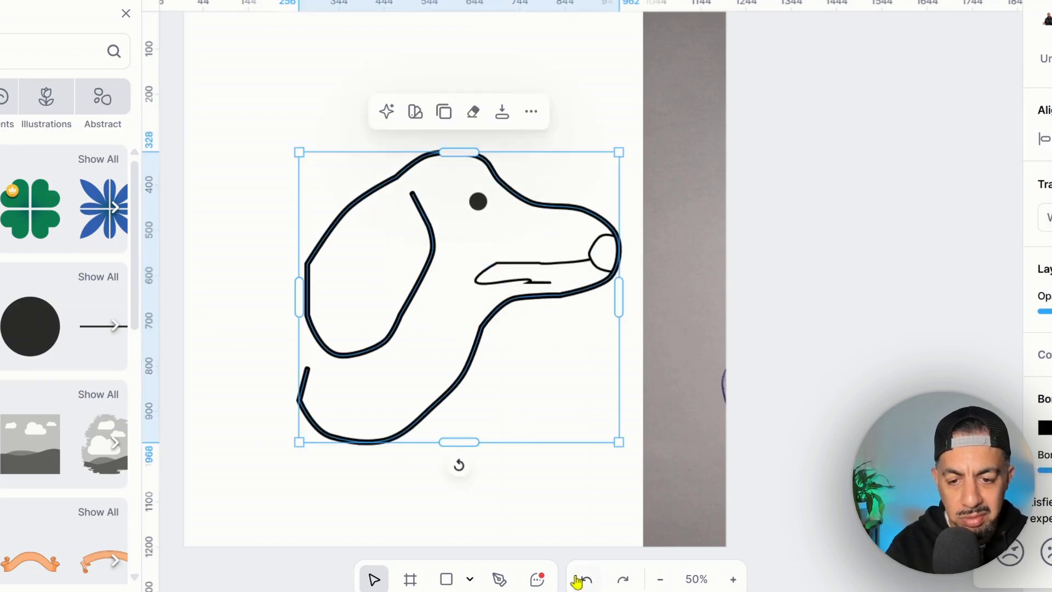
- Redo the mouth edit, lay the sketch photo over the drawing to compare, then move it back right
{"action": "left_click", "coordinate": [621, 580]}
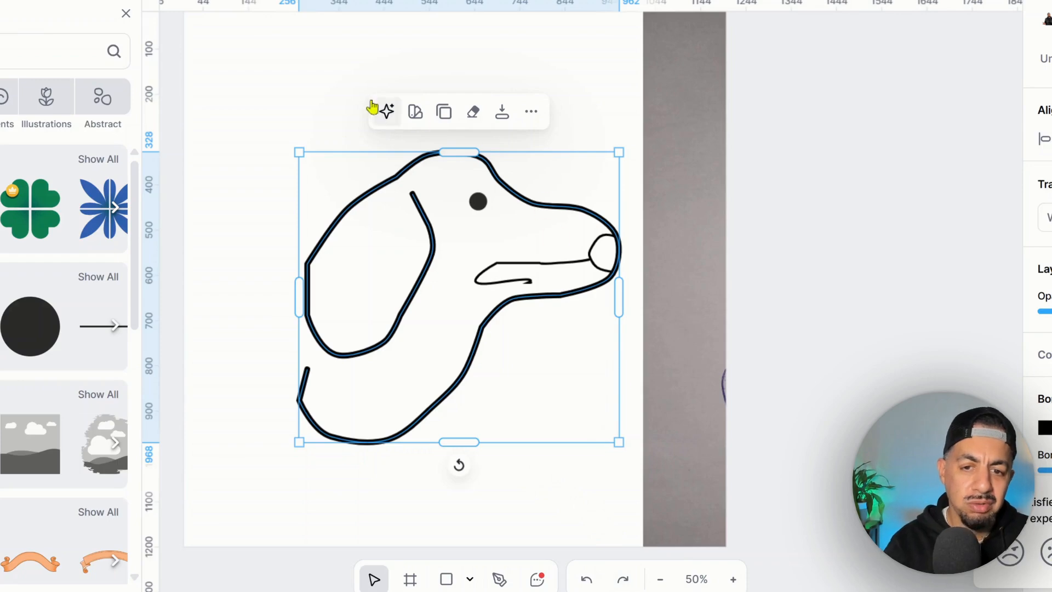
{"action": "left_click", "coordinate": [335, 71]}
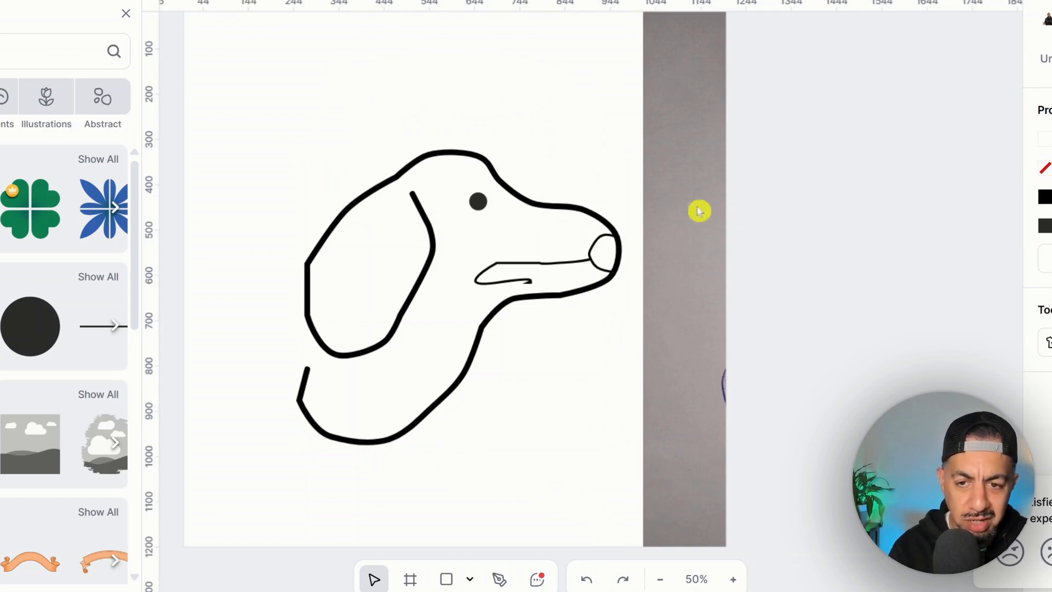
{"action": "mouse_move", "coordinate": [672, 195]}
{"action": "left_mouse_down"}
{"action": "mouse_move", "coordinate": [280, 223]}
{"action": "mouse_move", "coordinate": [472, 202]}
{"action": "mouse_move", "coordinate": [289, 196]}
{"action": "left_mouse_up"}
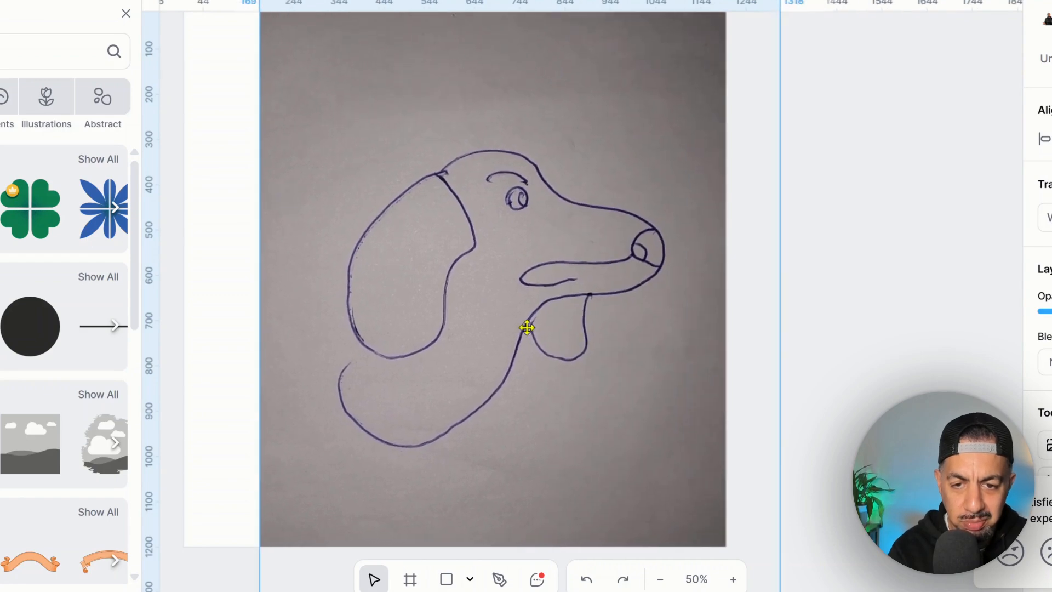
{"action": "left_click_drag", "start_coordinate": [498, 352], "coordinate": [910, 336]}
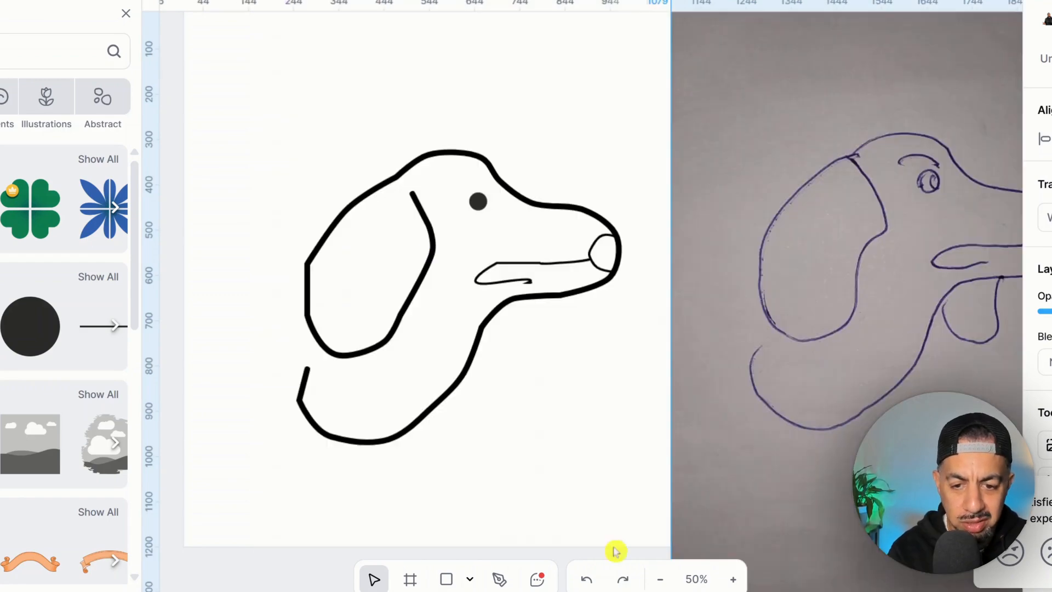
{"action": "left_click", "coordinate": [499, 579]}
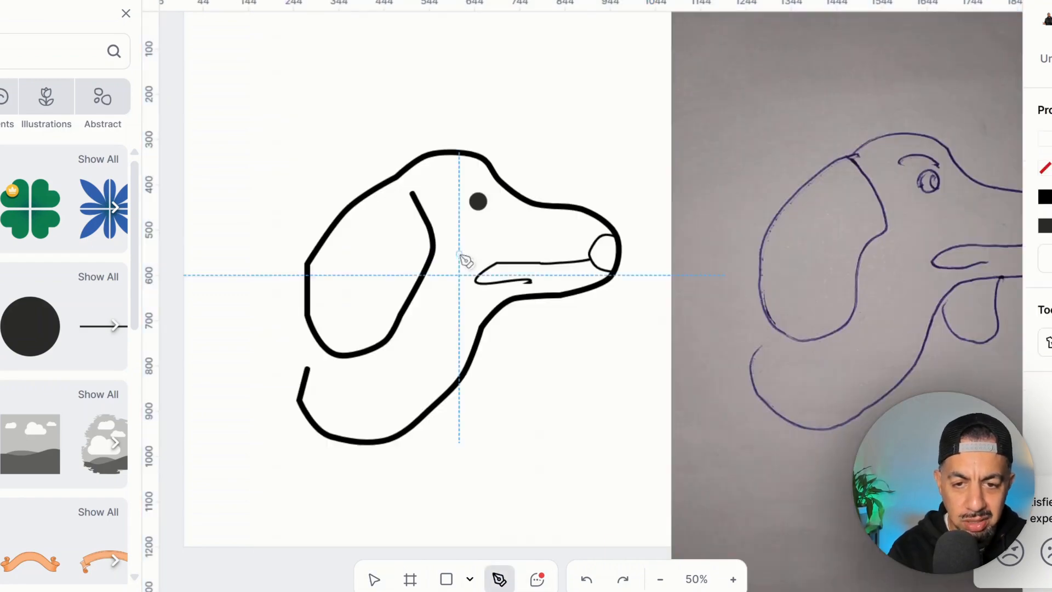
{"action": "left_click", "coordinate": [733, 579]}
- Draw a four-point eyebrow above the eye and smooth its corners into an arch
{"action": "left_click", "coordinate": [425, 73]}
{"action": "left_click", "coordinate": [459, 59]}
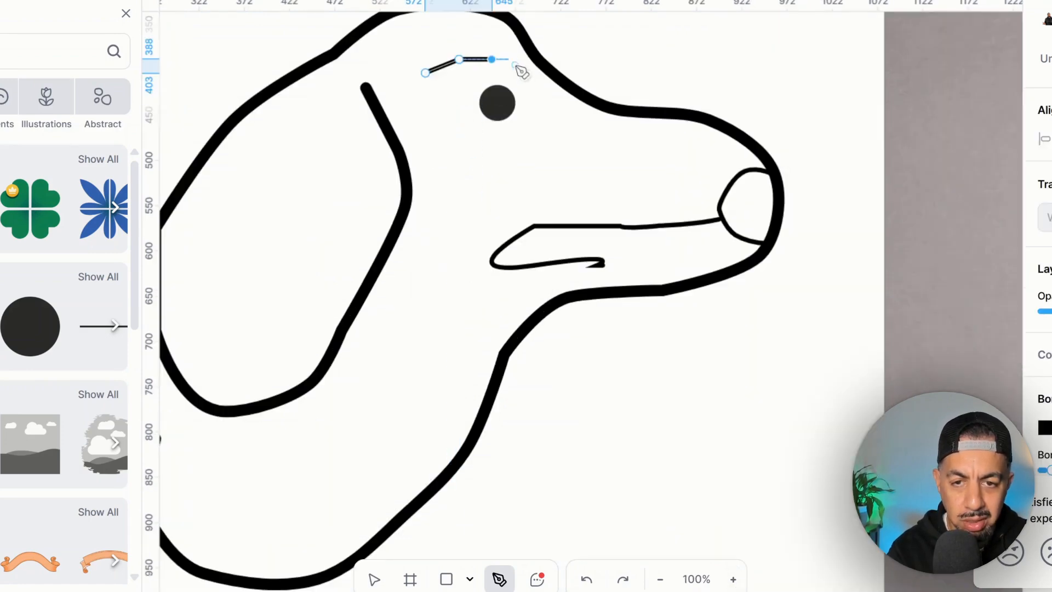
{"action": "left_click", "coordinate": [492, 59]}
{"action": "left_click", "coordinate": [523, 72]}
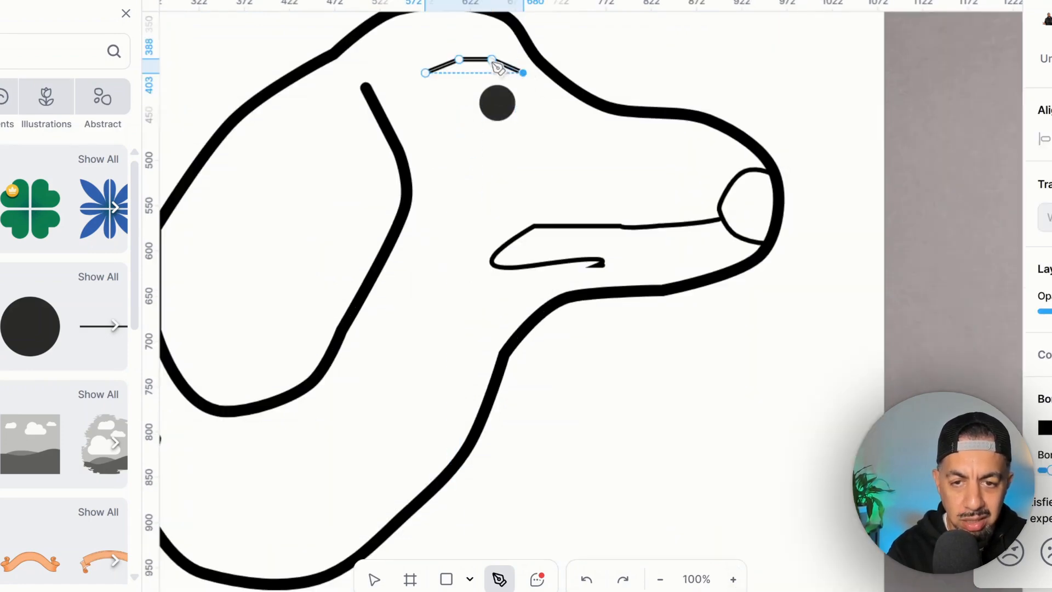
{"action": "double_click", "coordinate": [491, 59]}
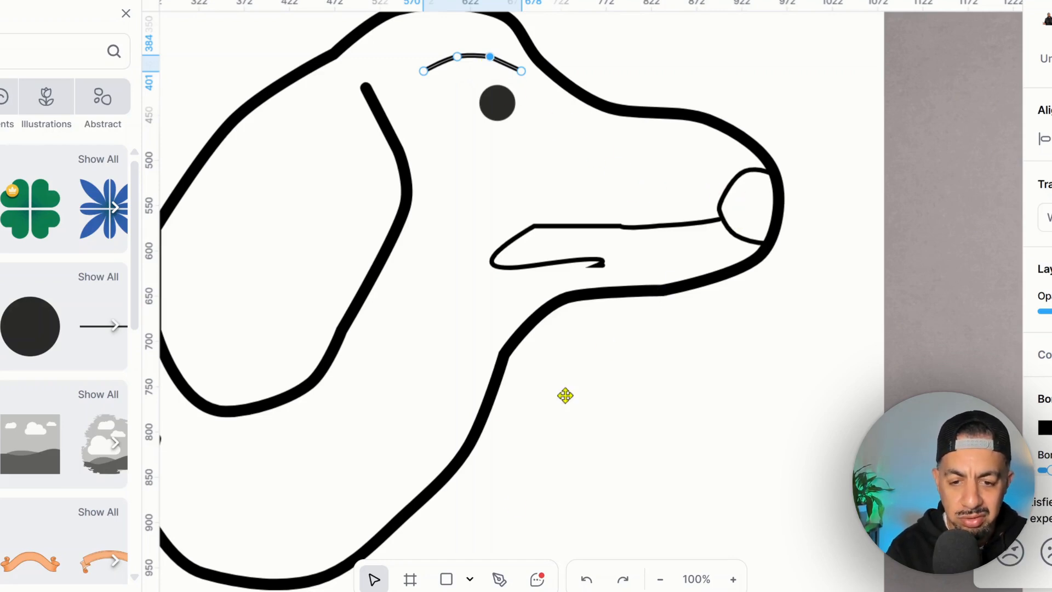
{"action": "left_click", "coordinate": [501, 578]}
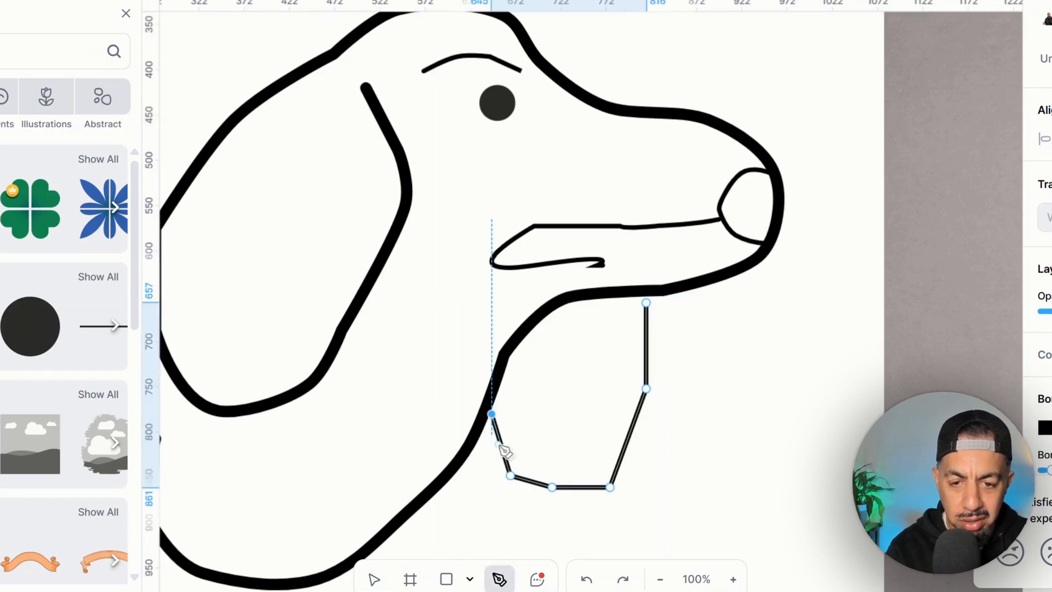
- Attach the tongue's top point to the mouth line, round its lower corners, and thicken its border
{"action": "key", "text": "Escape"}
{"action": "left_click", "coordinate": [647, 302]}
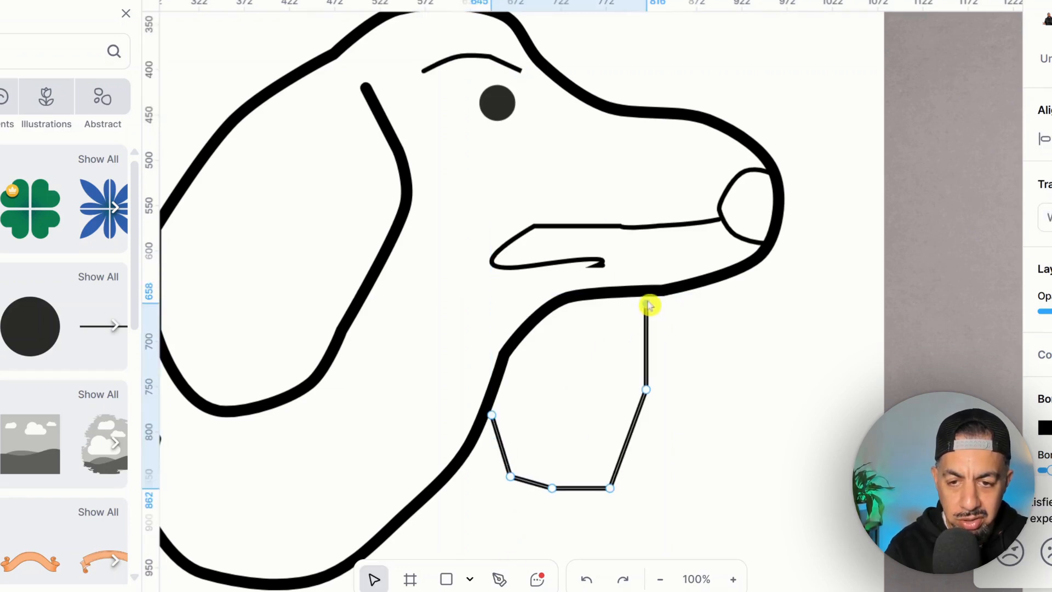
{"action": "left_click_drag", "start_coordinate": [647, 304], "coordinate": [646, 294]}
{"action": "double_click", "coordinate": [646, 390]}
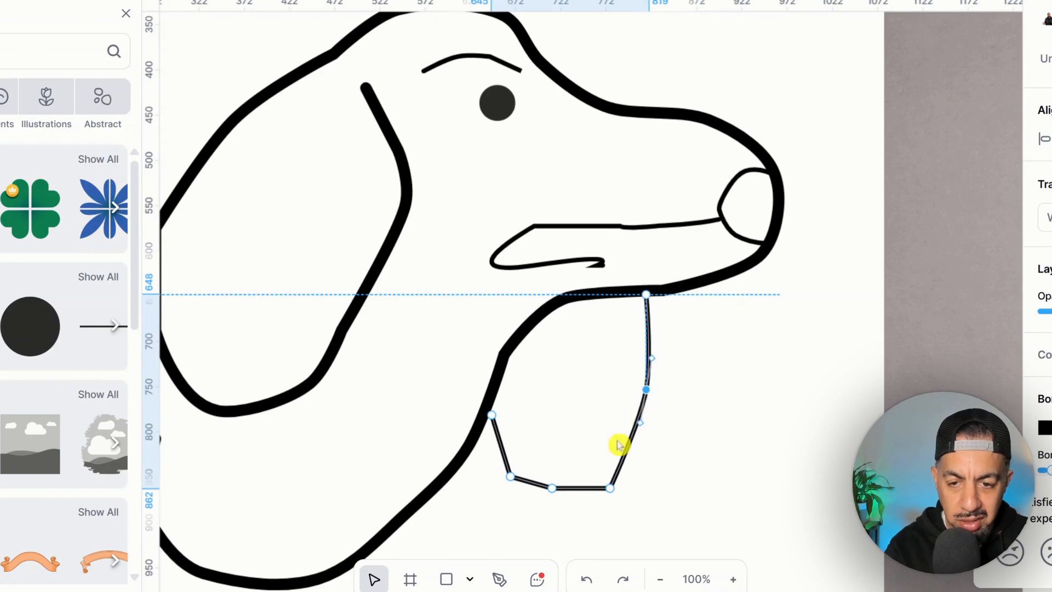
{"action": "double_click", "coordinate": [612, 485]}
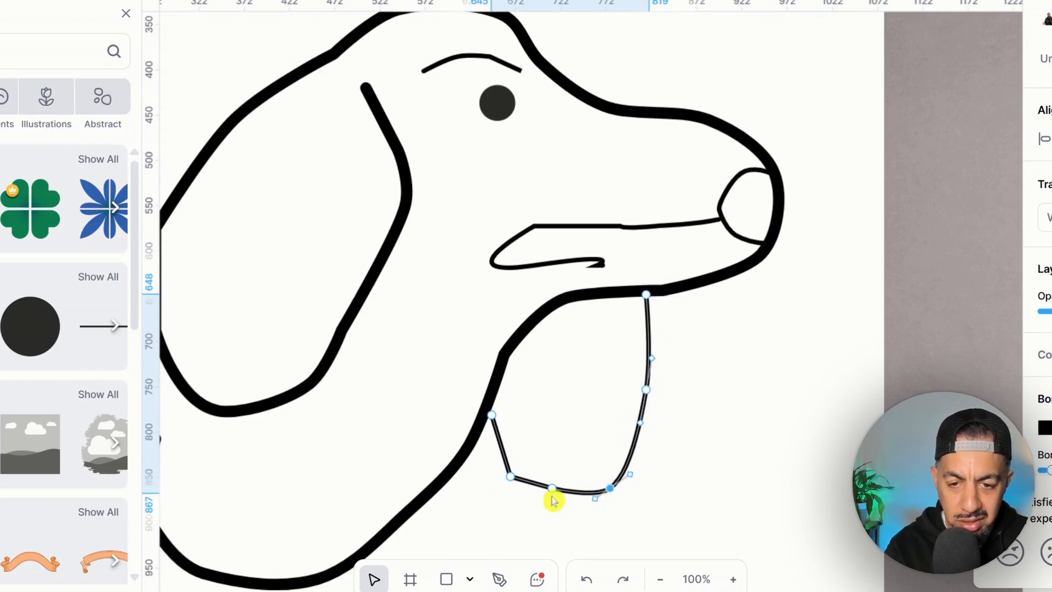
{"action": "double_click", "coordinate": [510, 476]}
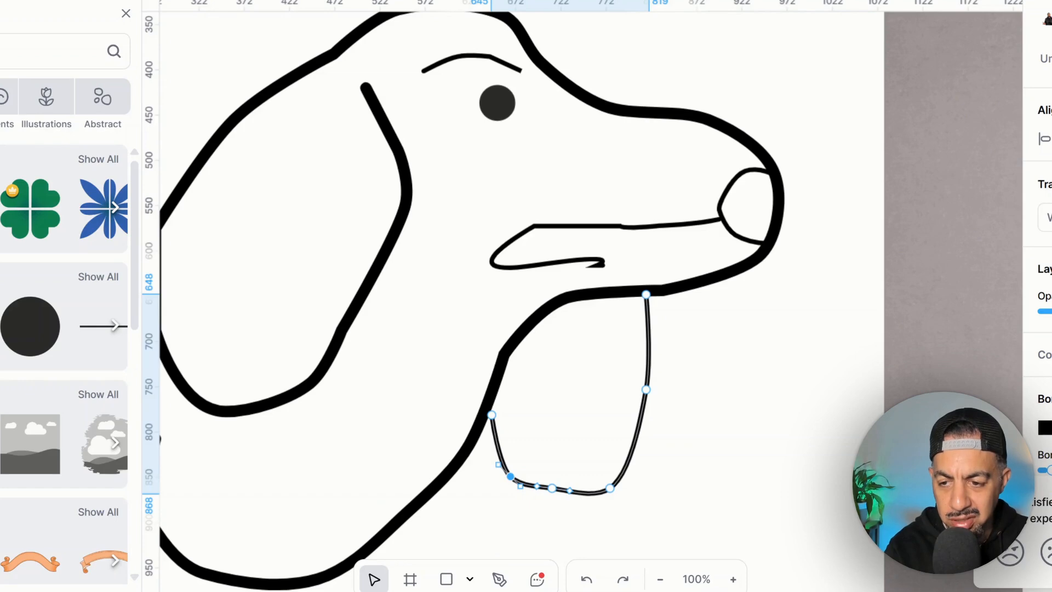
{"action": "left_click_drag", "start_coordinate": [1050, 470], "coordinate": [1051, 479]}
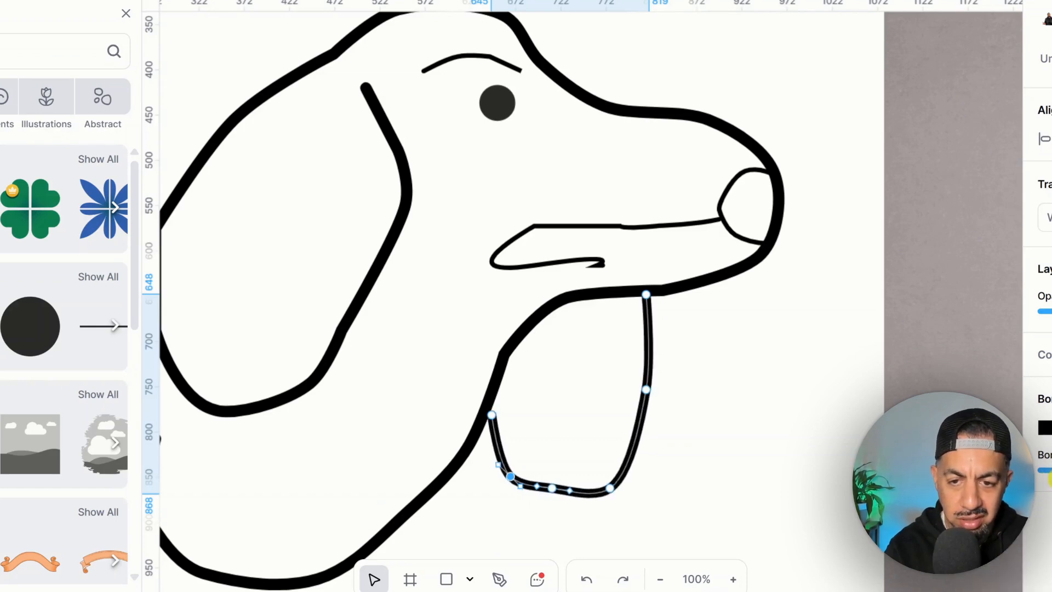
{"action": "left_click", "coordinate": [870, 390]}
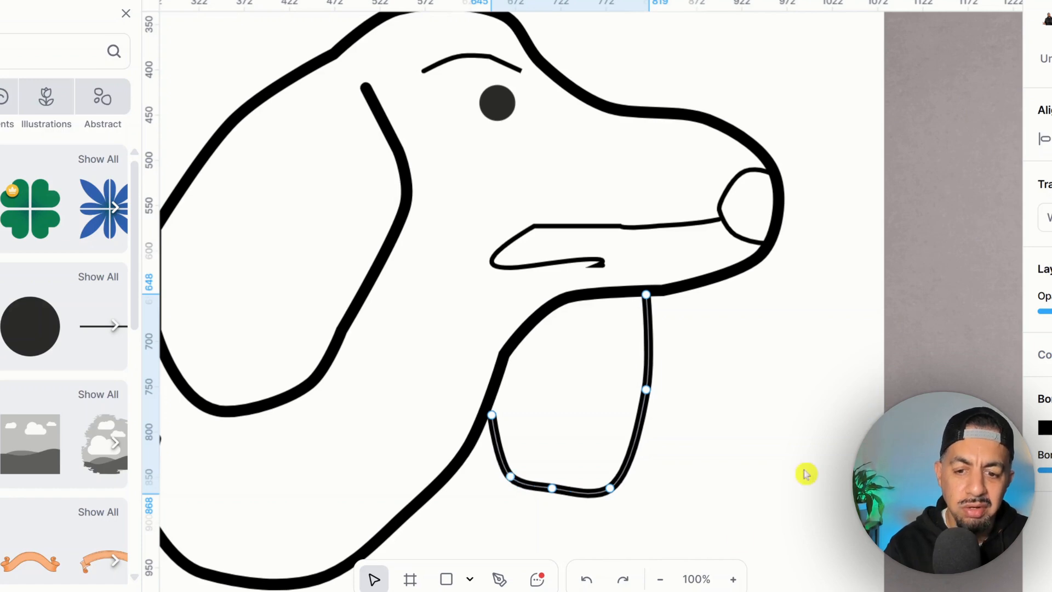
{"action": "left_click", "coordinate": [660, 579]}
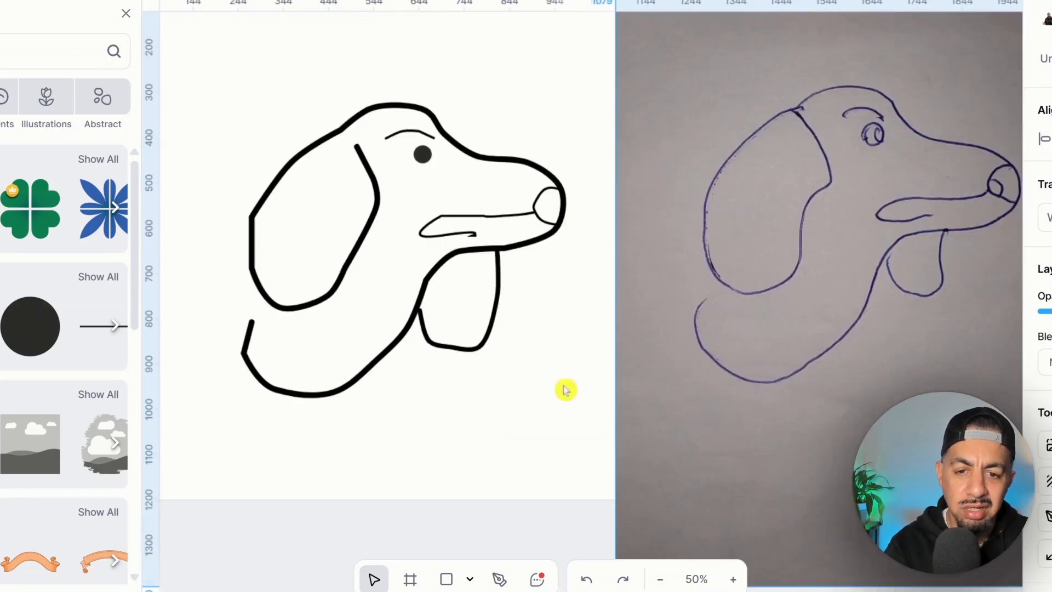
- Bend the tongue's lower-right side into a curve and pull its top-right point into place
{"action": "double_click", "coordinate": [480, 345]}
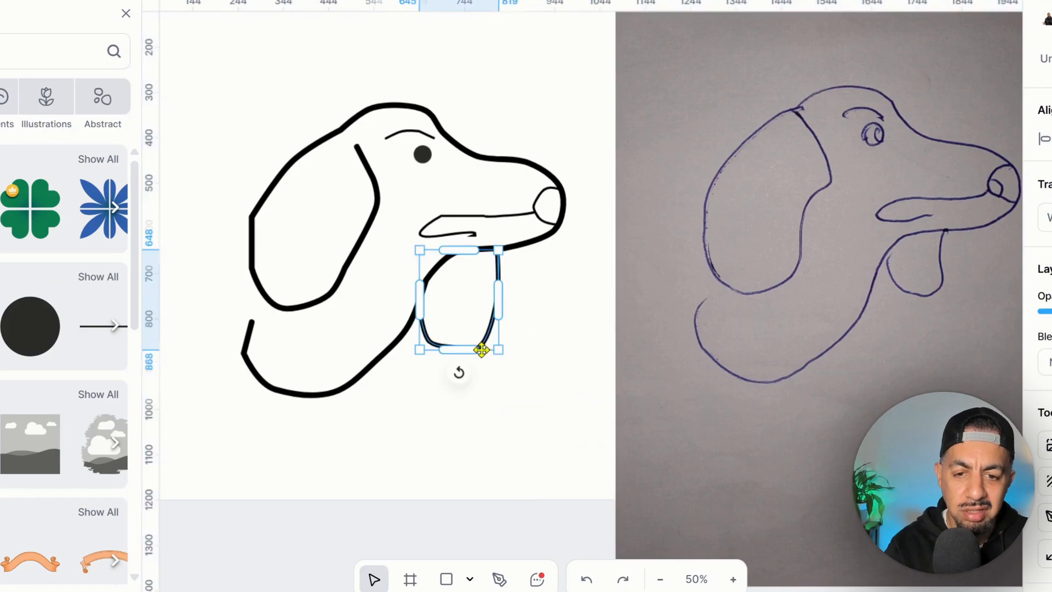
{"action": "mouse_move", "coordinate": [482, 353]}
{"action": "left_mouse_down"}
{"action": "mouse_move", "coordinate": [448, 359]}
{"action": "mouse_move", "coordinate": [448, 334]}
{"action": "left_mouse_up"}
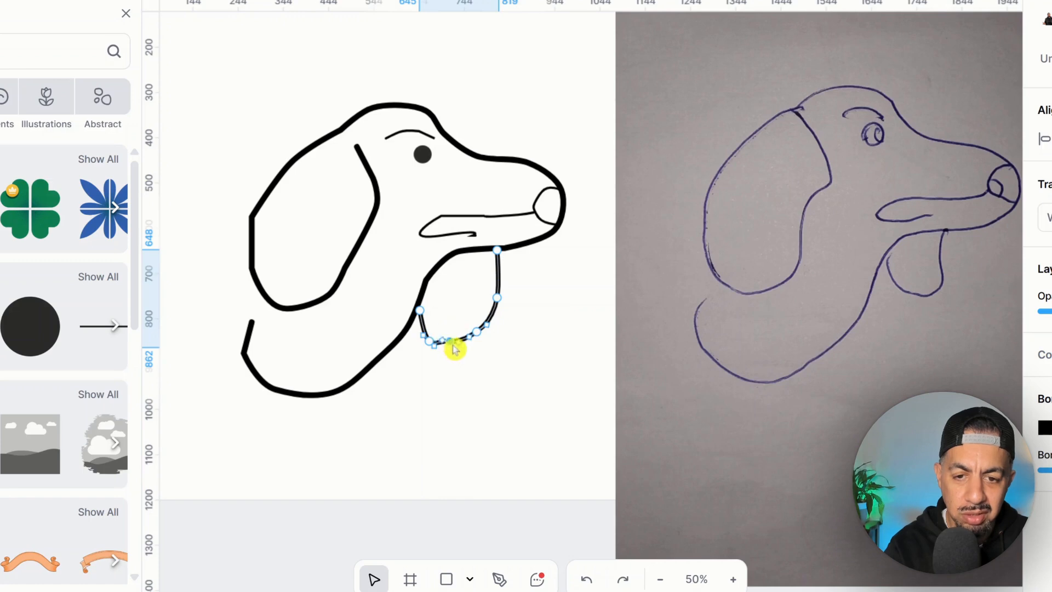
{"action": "left_click_drag", "start_coordinate": [497, 250], "coordinate": [505, 254]}
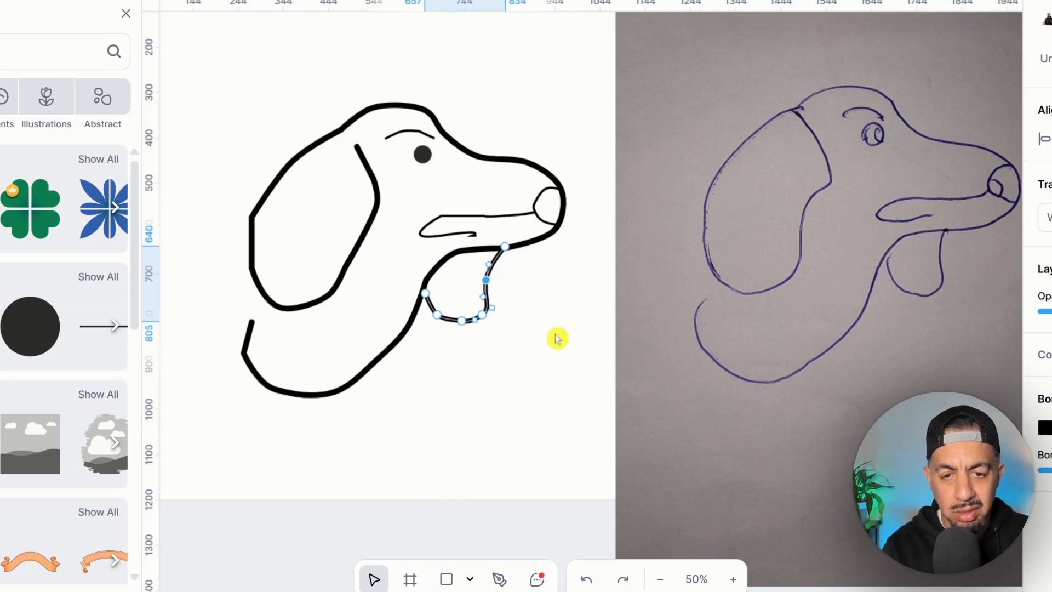
{"action": "left_click", "coordinate": [556, 334]}
{"action": "left_click", "coordinate": [556, 335]}
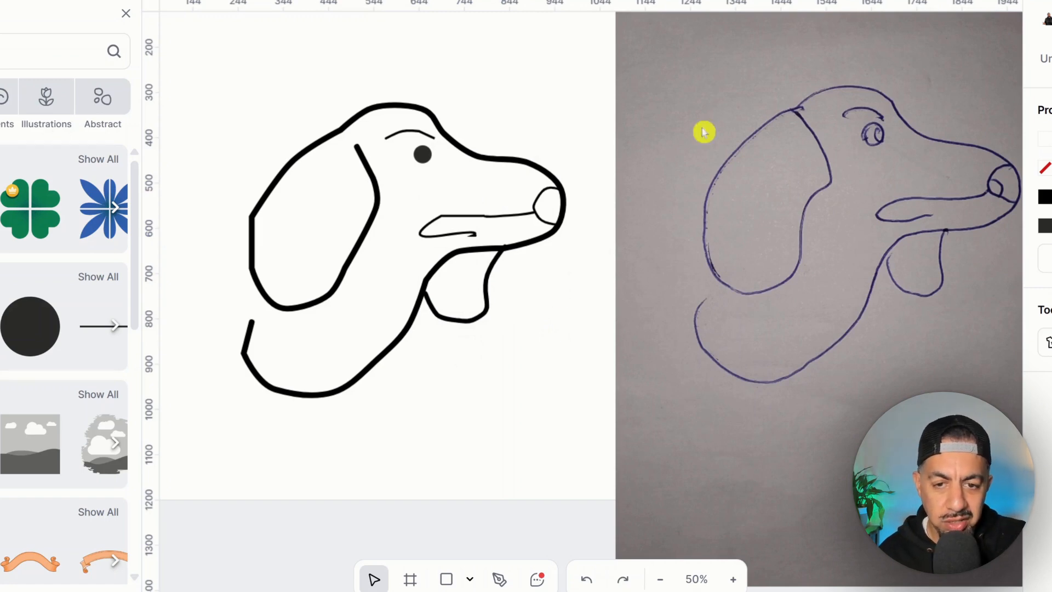
{"action": "left_click", "coordinate": [762, 321]}
- Delete the sketch photo, then smooth the mouth stroke's lower-left node into a rounded end
{"action": "key", "text": "Delete"}
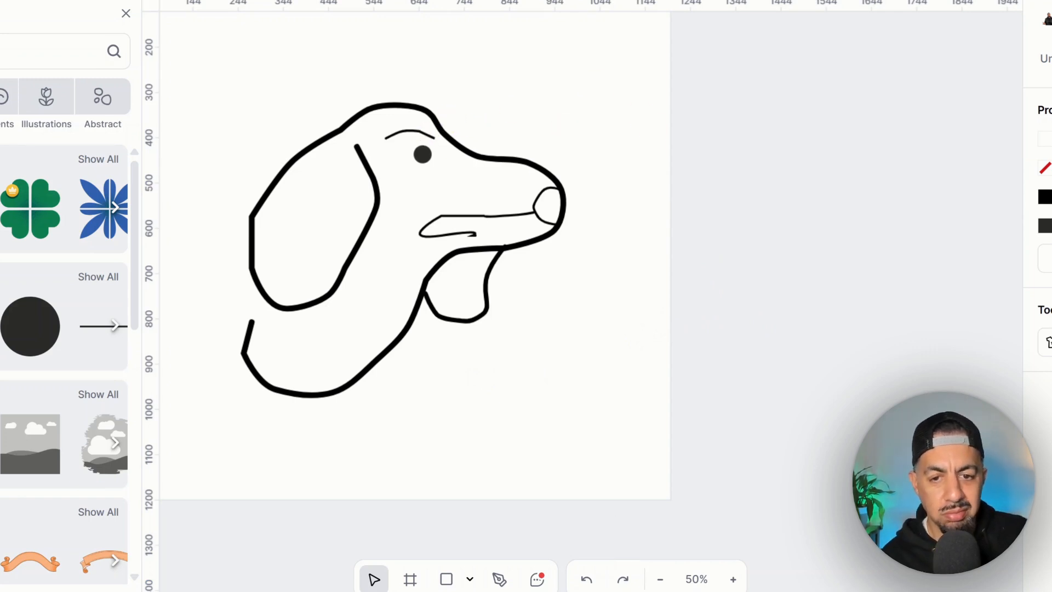
{"action": "left_click", "coordinate": [466, 216]}
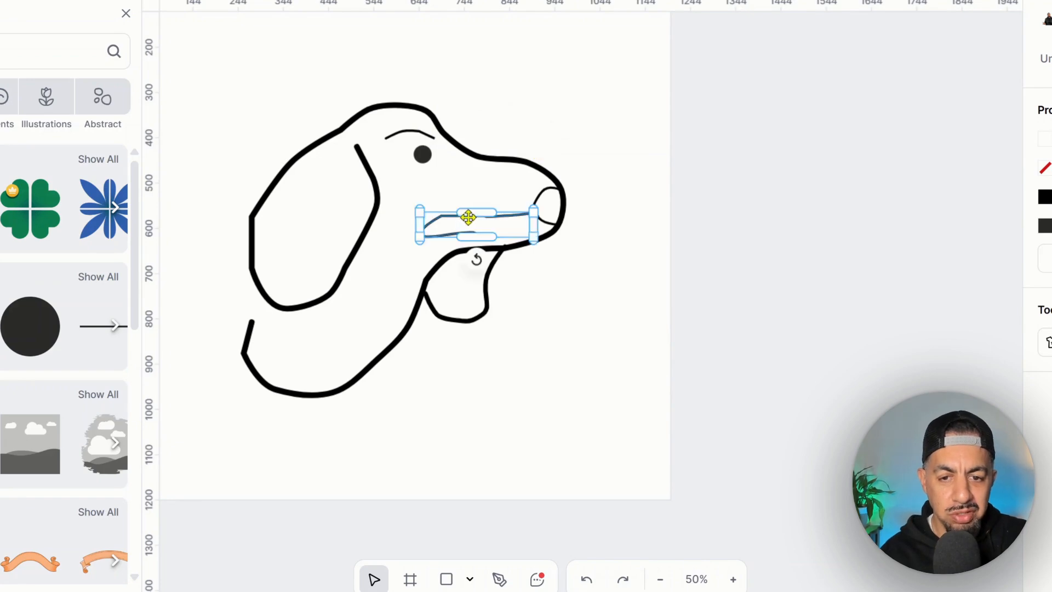
{"action": "double_click", "coordinate": [468, 218]}
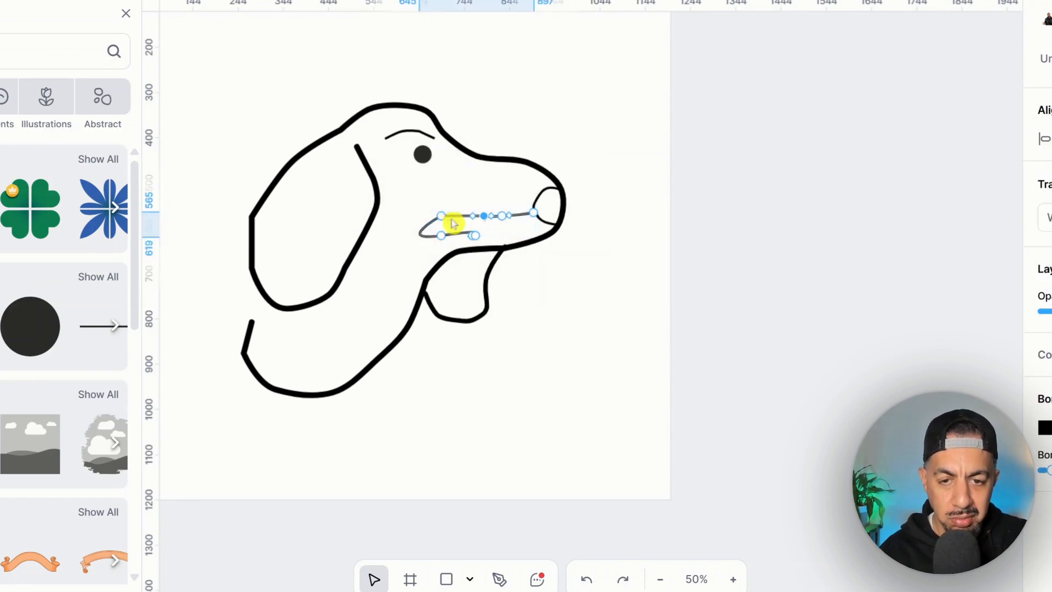
{"action": "left_click", "coordinate": [443, 221]}
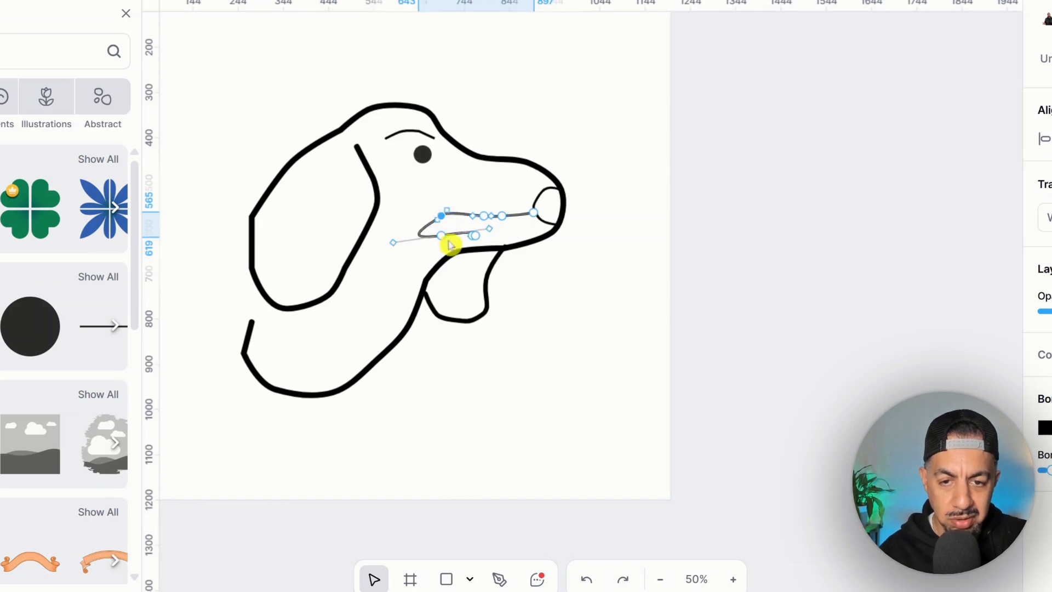
{"action": "double_click", "coordinate": [442, 237]}
{"action": "left_click", "coordinate": [613, 269]}
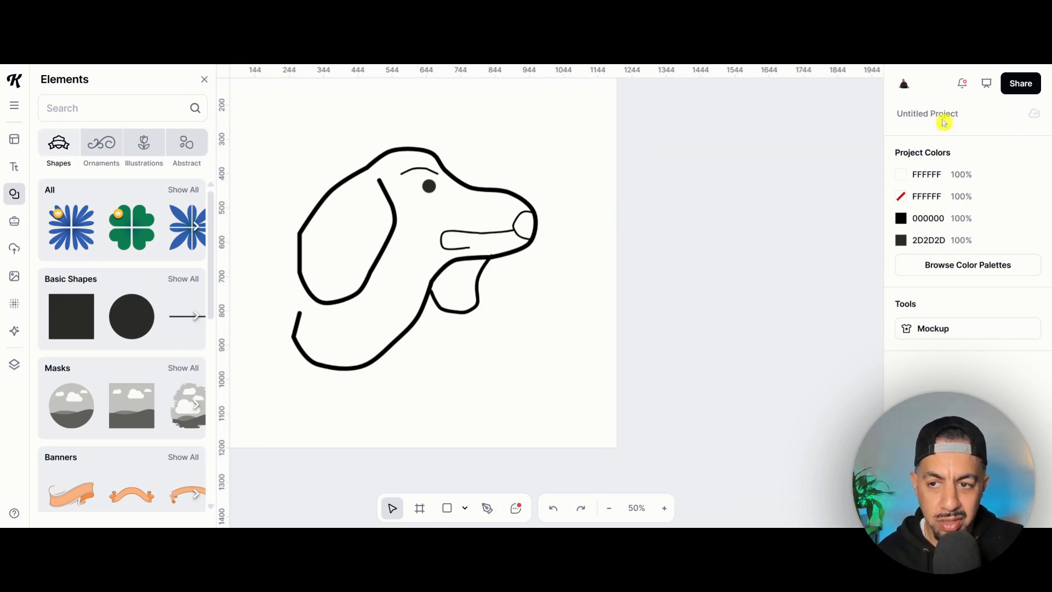
- Download the project from Share as an SVG with resolution changed from 72 to 300 dpi
{"action": "left_click", "coordinate": [1015, 88]}
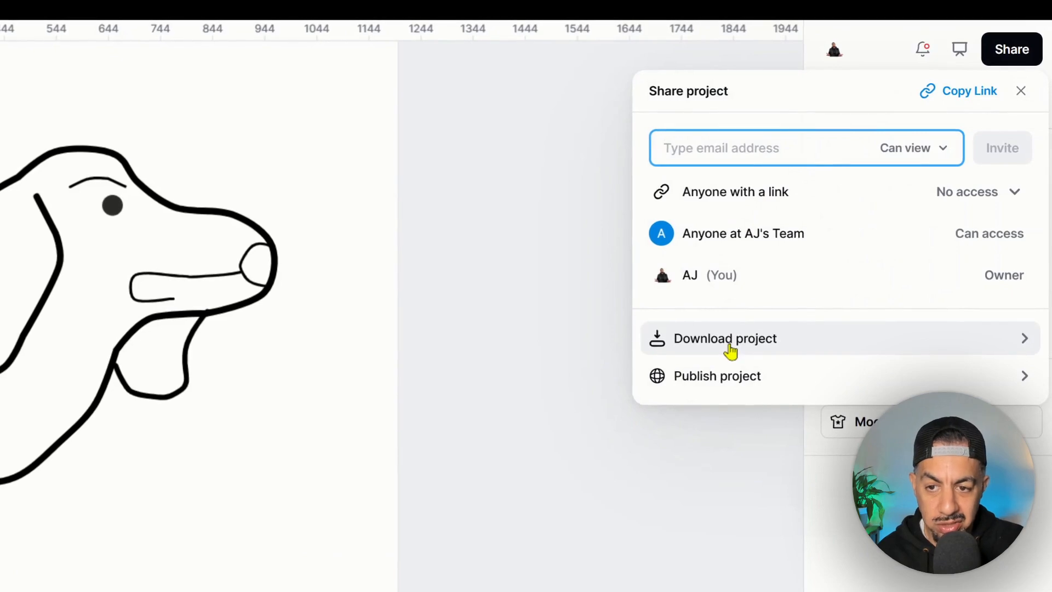
{"action": "left_click", "coordinate": [730, 350]}
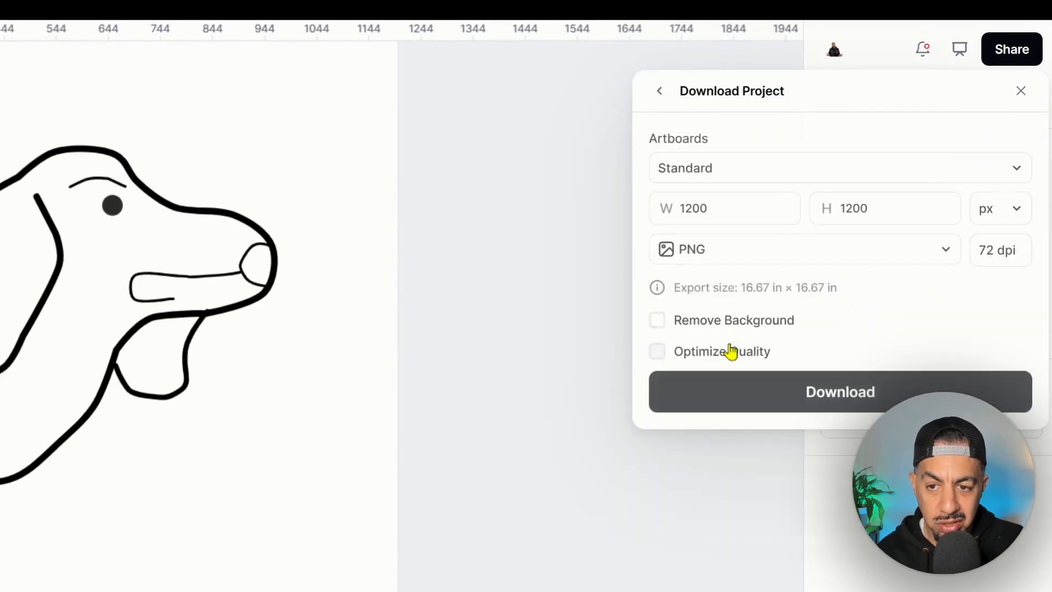
{"action": "left_click", "coordinate": [765, 256]}
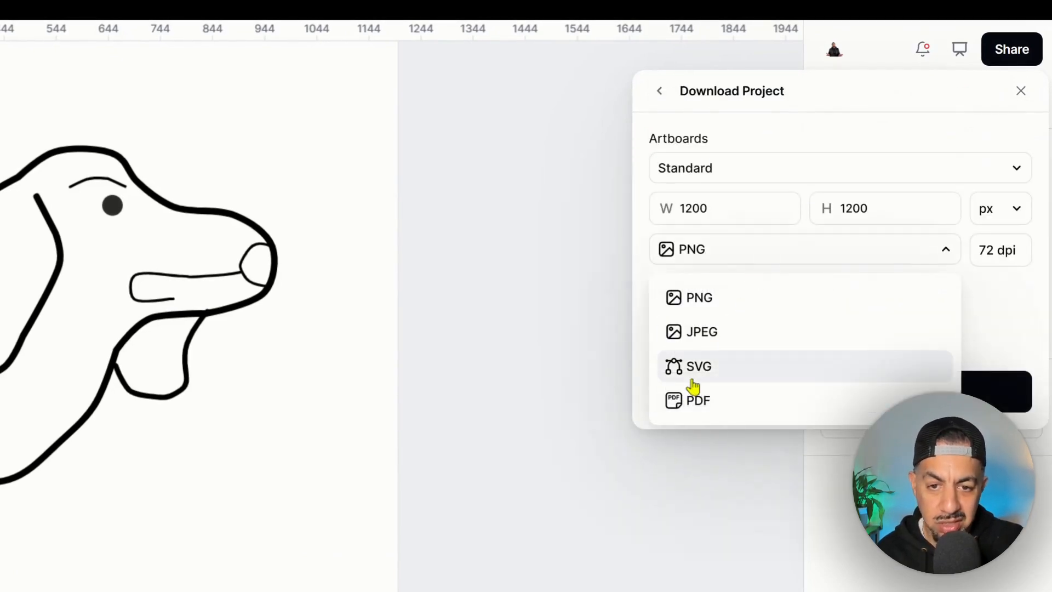
{"action": "left_click", "coordinate": [697, 371]}
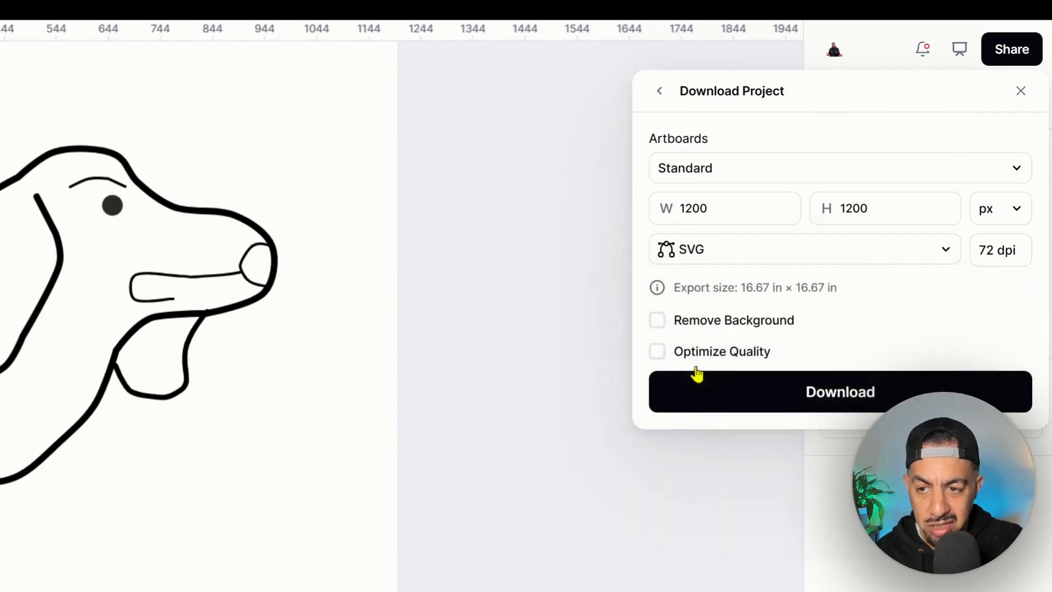
{"action": "left_click", "coordinate": [996, 246]}
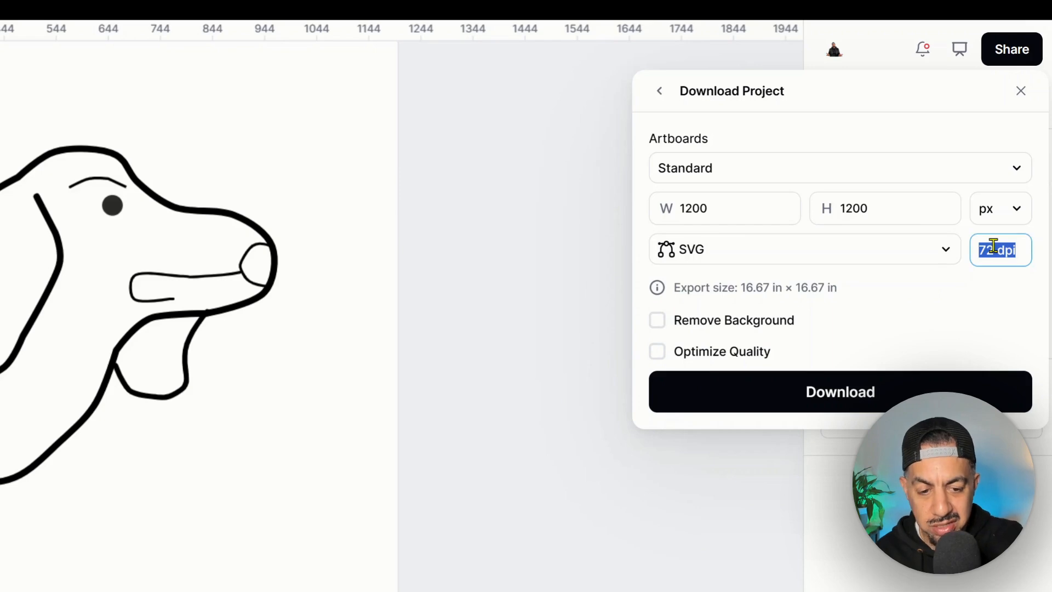
{"action": "type", "text": "300"}
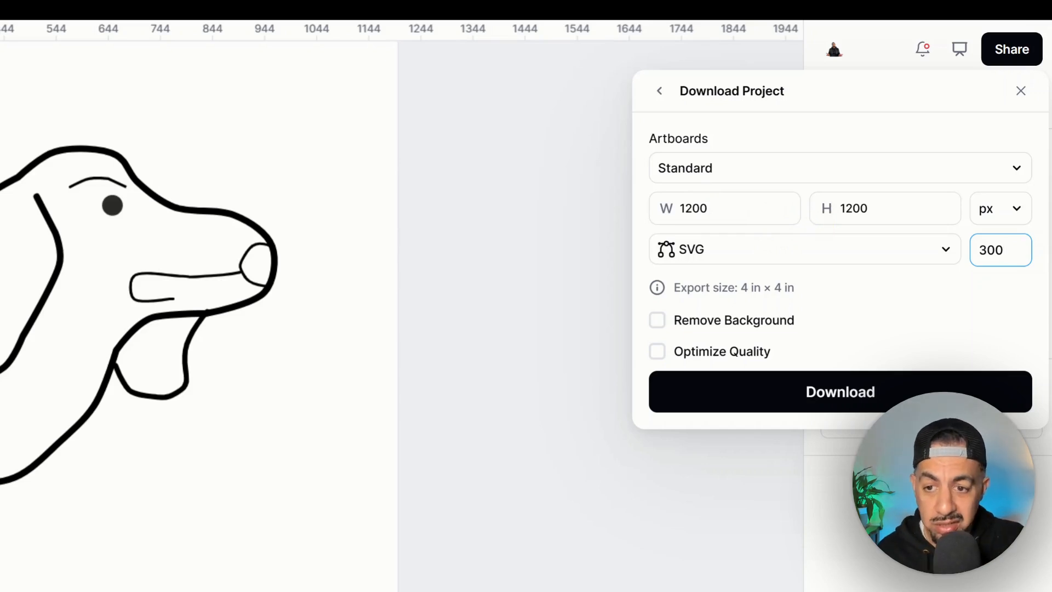
{"action": "left_click", "coordinate": [822, 392]}
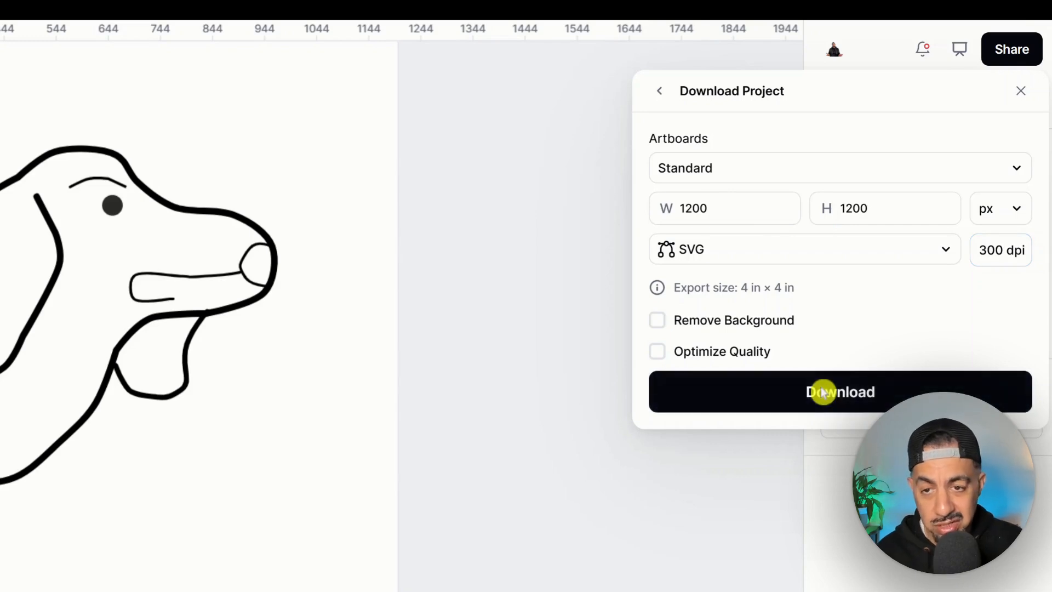